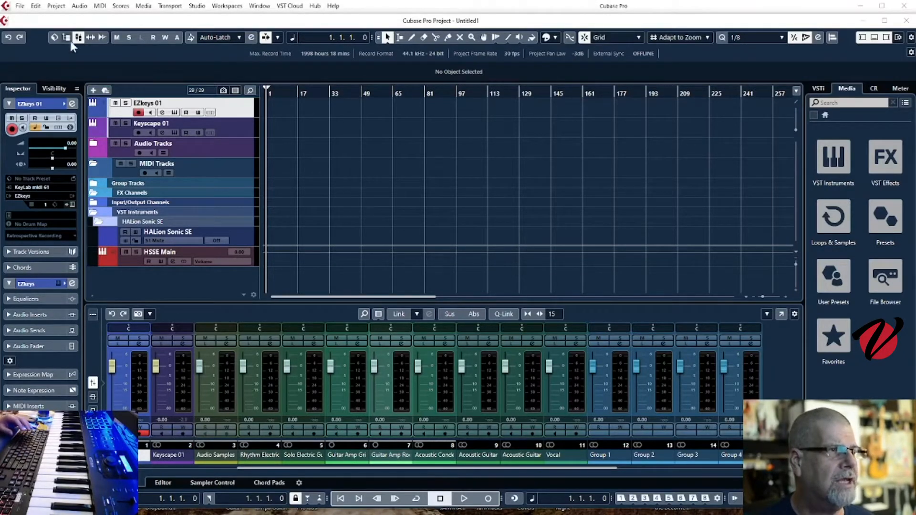
Import the MIDI file 7 Years Of August into a newly created project
{"action": "left_click", "coordinate": [20, 6]}
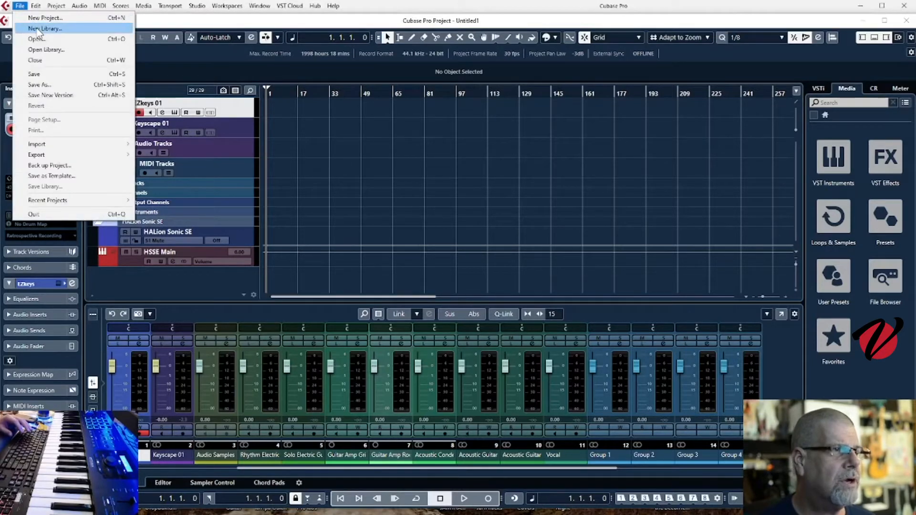
{"action": "mouse_move", "coordinate": [66, 145]}
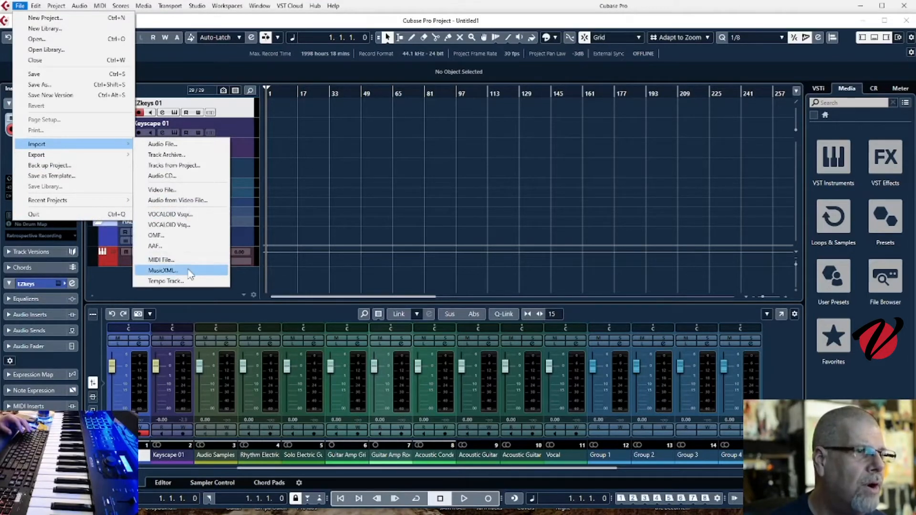
{"action": "left_click", "coordinate": [179, 261]}
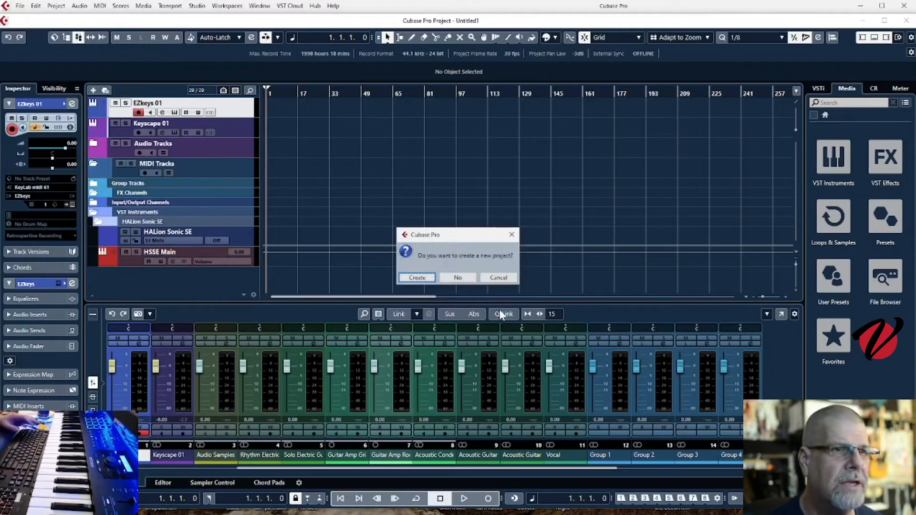
{"action": "left_click", "coordinate": [419, 278]}
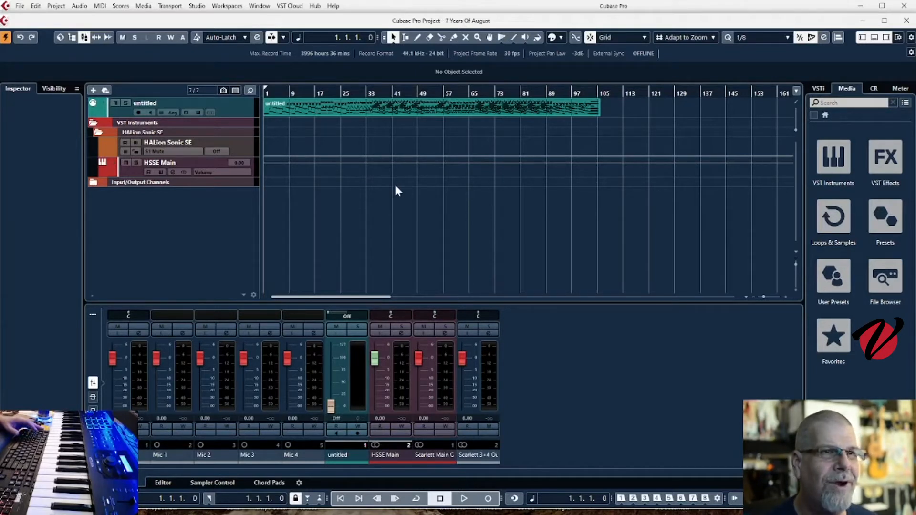
Enlarge the imported MIDI track and select its part to examine how the notes were imported
{"action": "left_click", "coordinate": [244, 114]}
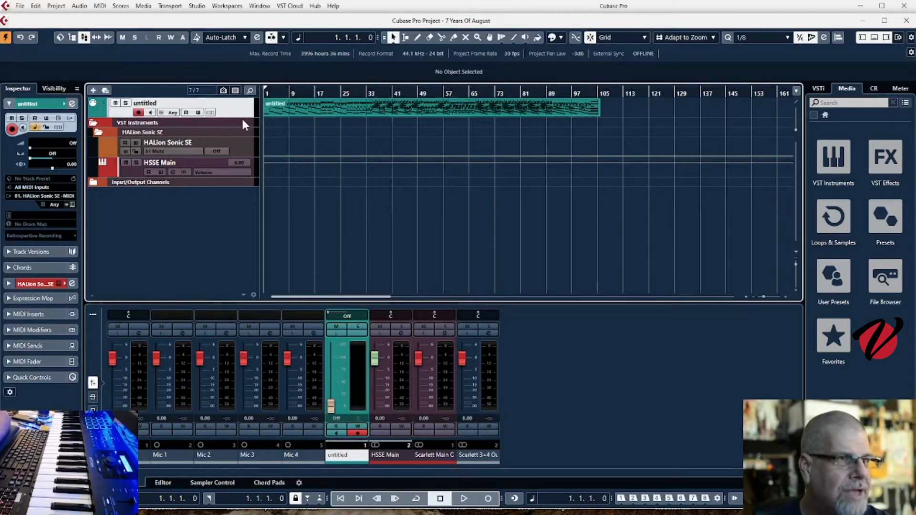
{"action": "left_click_drag", "start_coordinate": [242, 117], "coordinate": [245, 176]}
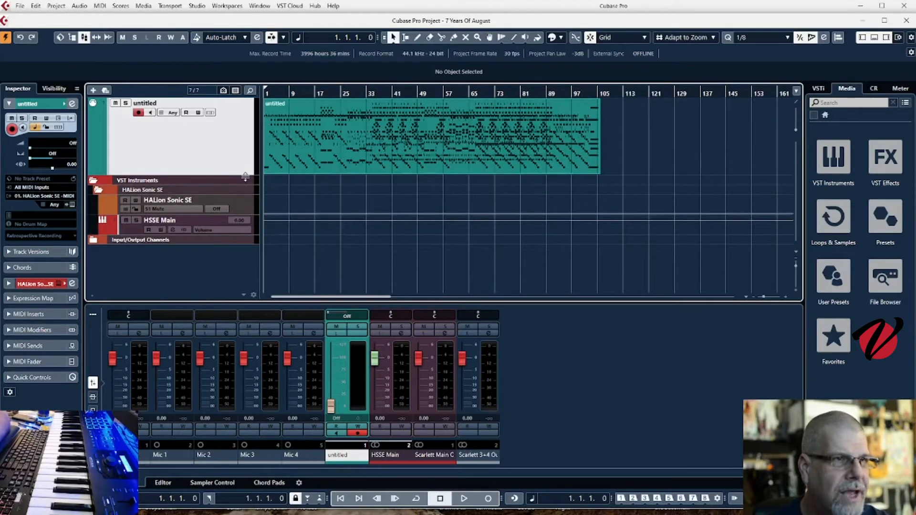
{"action": "left_click", "coordinate": [318, 144]}
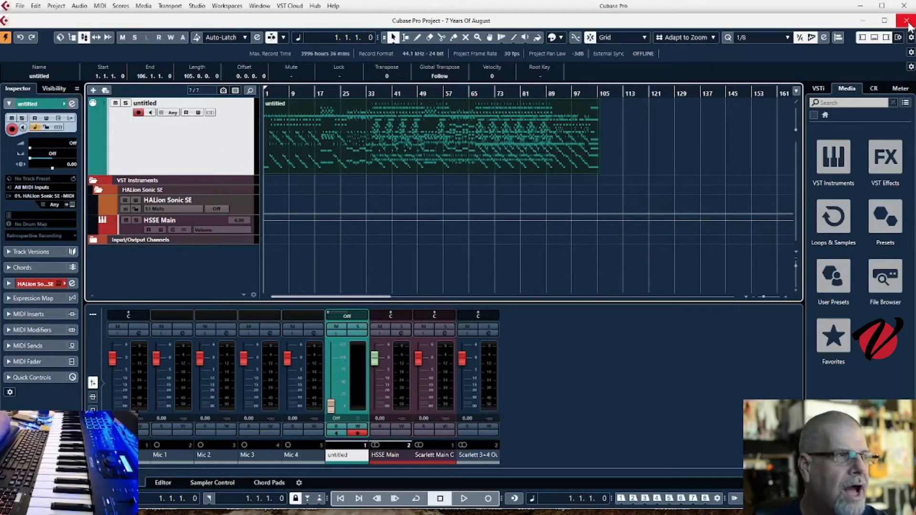
Close the 7 Years Of August and Untitled1 projects without saving, and close both File Explorer windows
{"action": "left_click", "coordinate": [908, 24]}
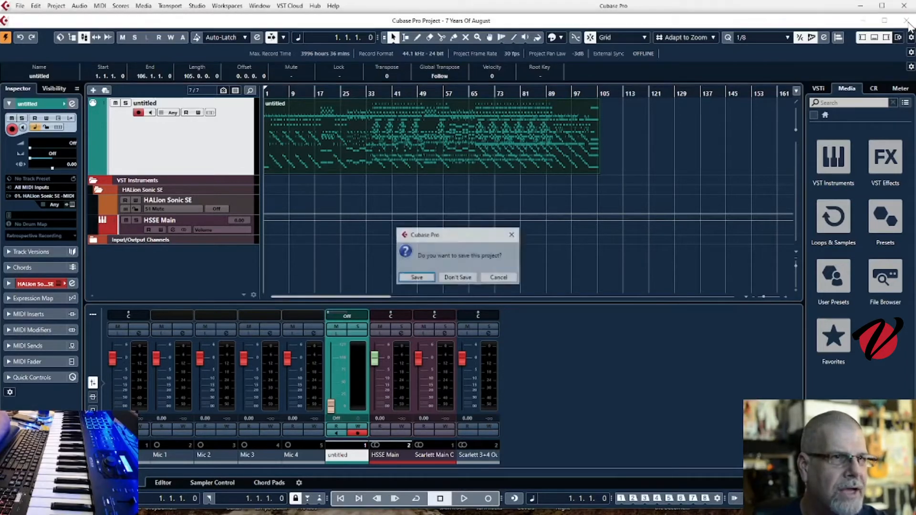
{"action": "left_click", "coordinate": [453, 276]}
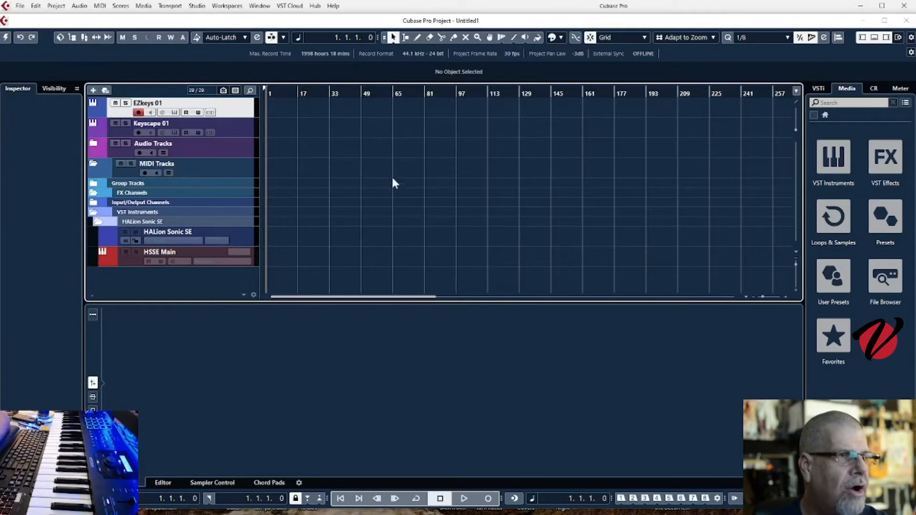
{"action": "left_click", "coordinate": [909, 15]}
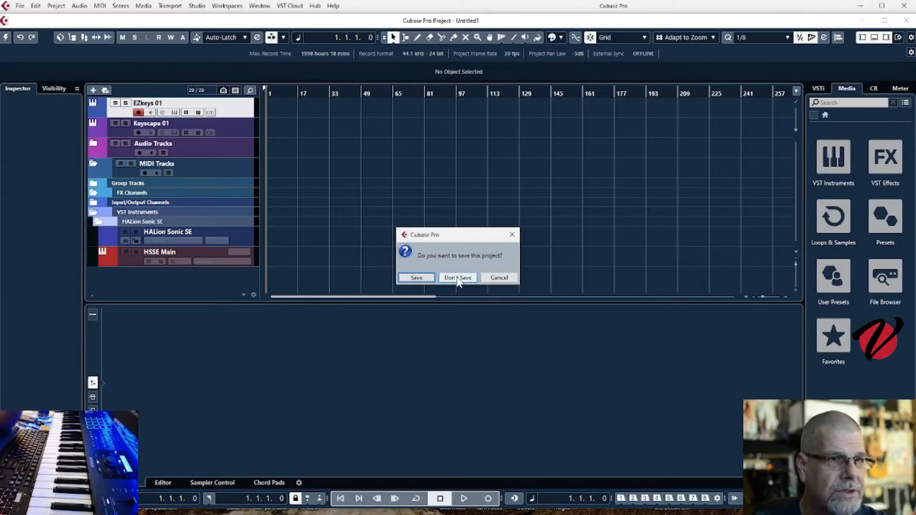
{"action": "left_click", "coordinate": [456, 279]}
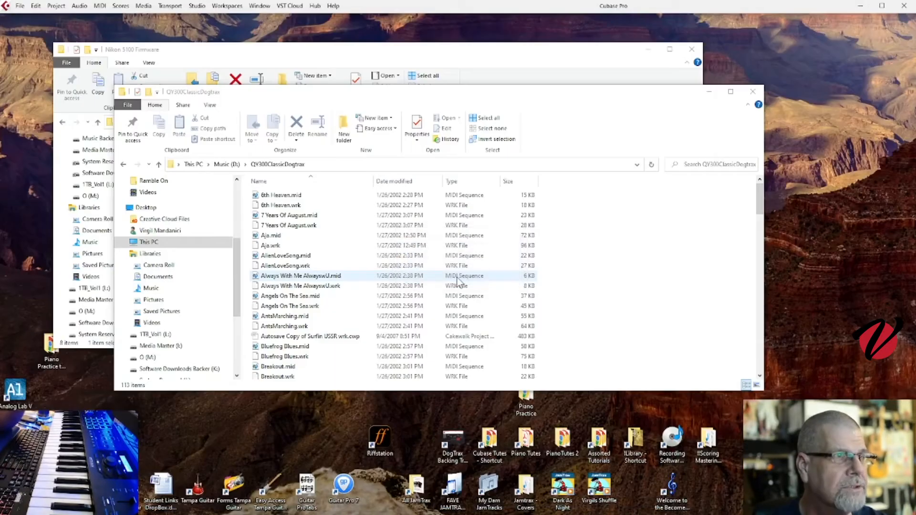
{"action": "left_click", "coordinate": [752, 92]}
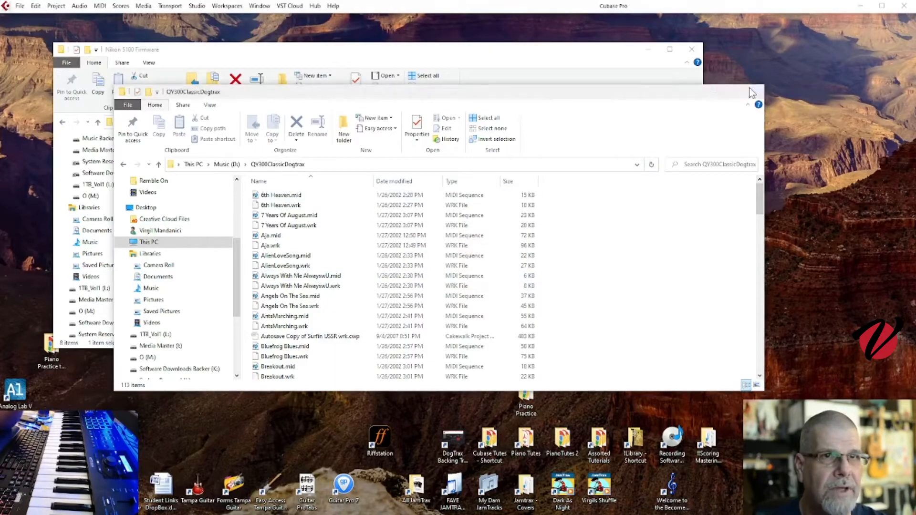
{"action": "left_click", "coordinate": [691, 49]}
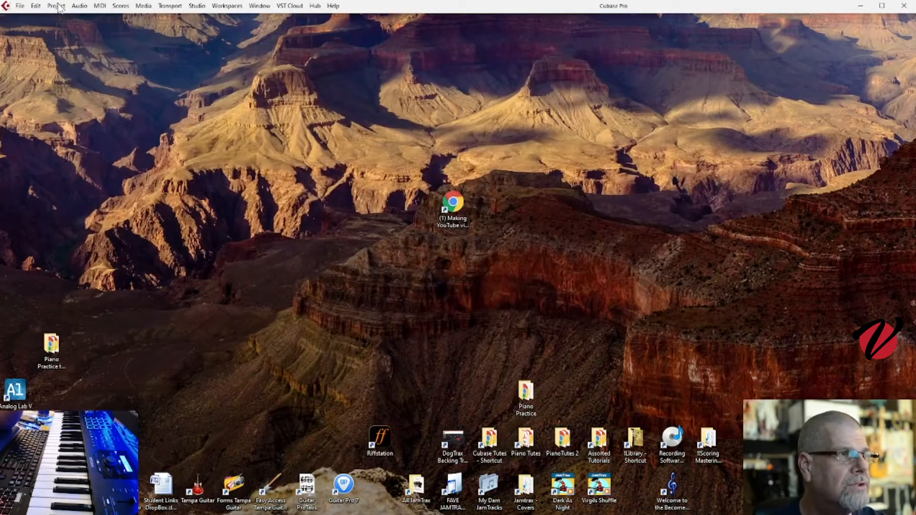
Import the MIDI file 7 Years Of August again with no project open
{"action": "left_click", "coordinate": [19, 7]}
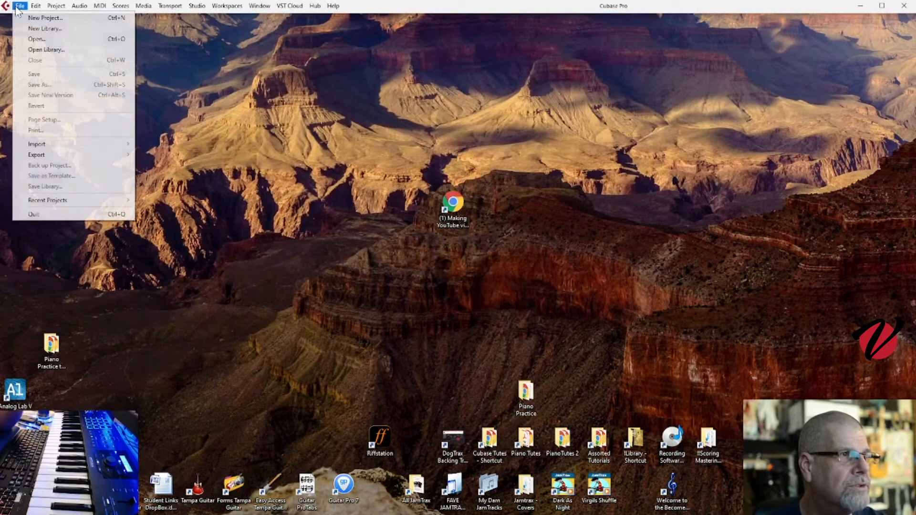
{"action": "left_click", "coordinate": [30, 40]}
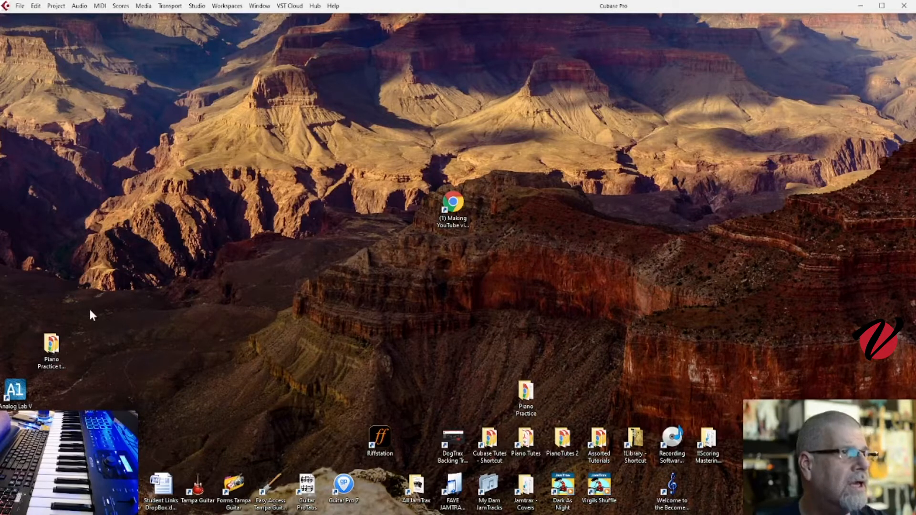
{"action": "left_click", "coordinate": [20, 9]}
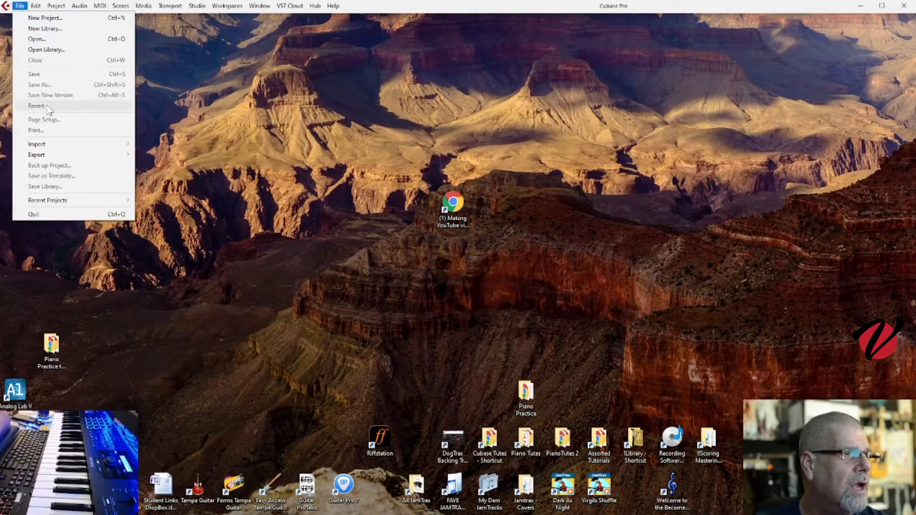
{"action": "mouse_move", "coordinate": [53, 148]}
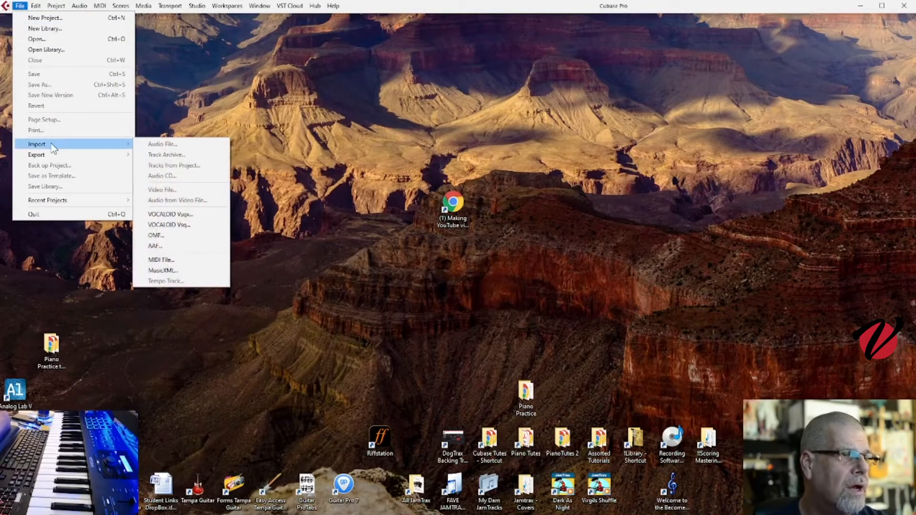
{"action": "left_click", "coordinate": [167, 260]}
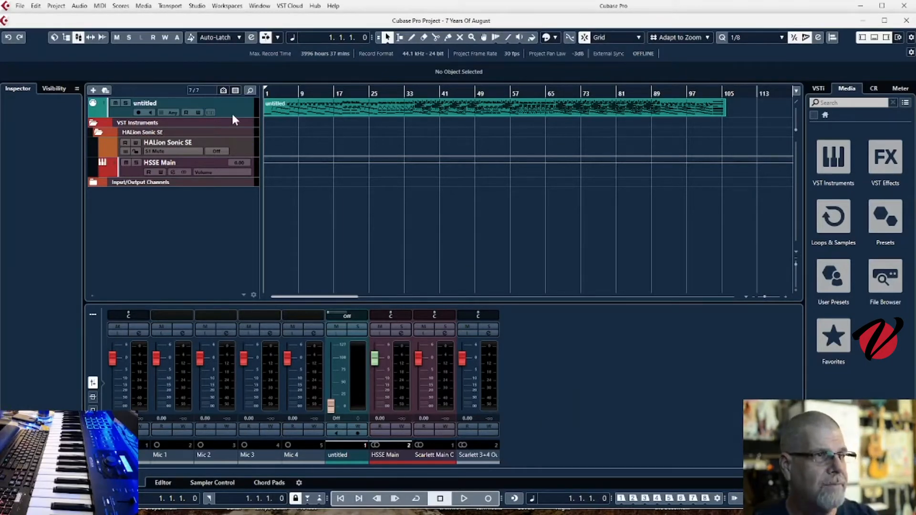
Enlarge the imported track to view its notes, and close the project without saving
{"action": "left_click_drag", "start_coordinate": [234, 118], "coordinate": [245, 207]}
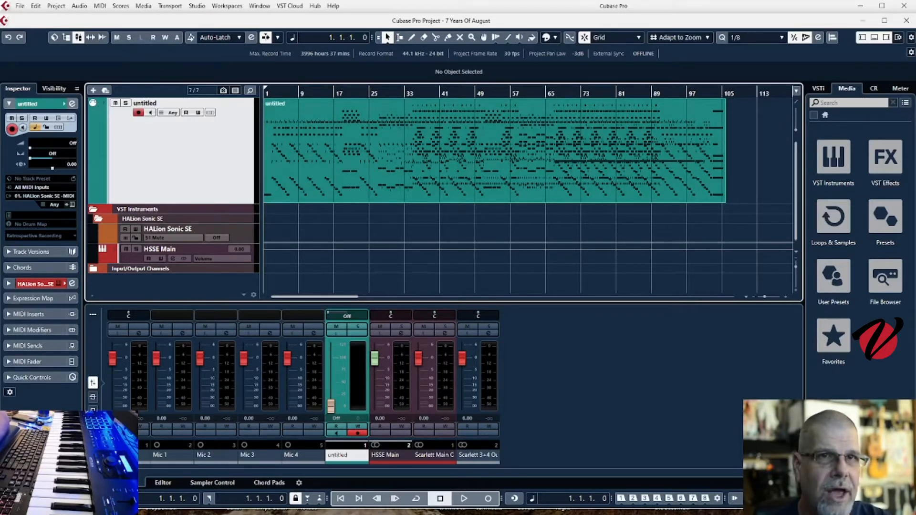
{"action": "left_click", "coordinate": [904, 21]}
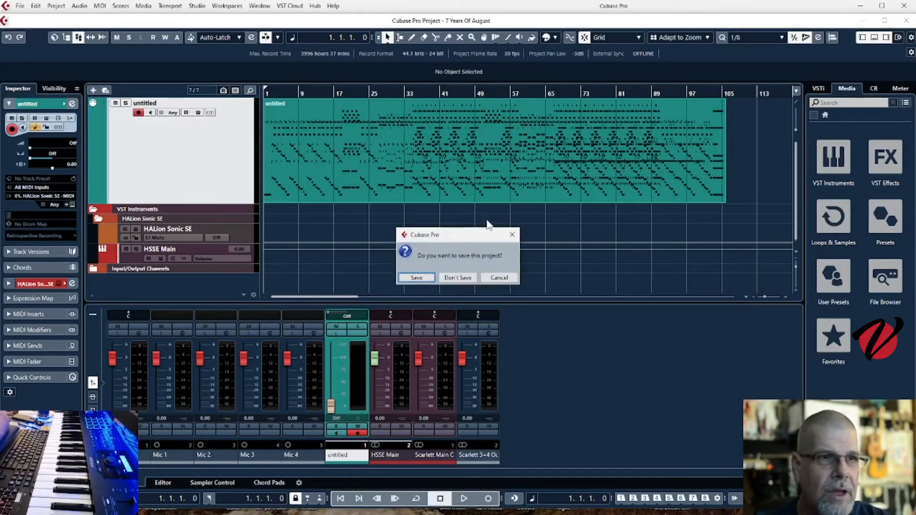
{"action": "left_click", "coordinate": [458, 280]}
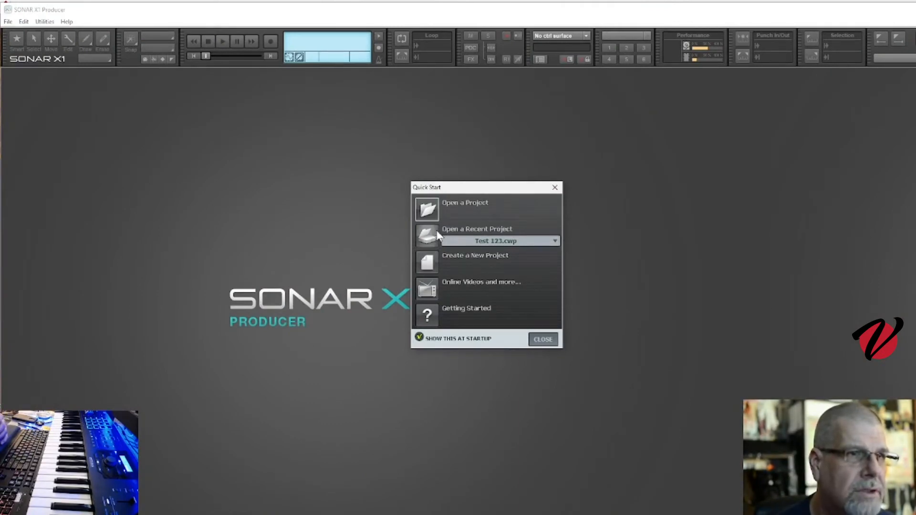
Open 7 Years Of August.mid in SONAR X1 and enlarge its Track window to show the whole song
{"action": "left_click", "coordinate": [437, 205]}
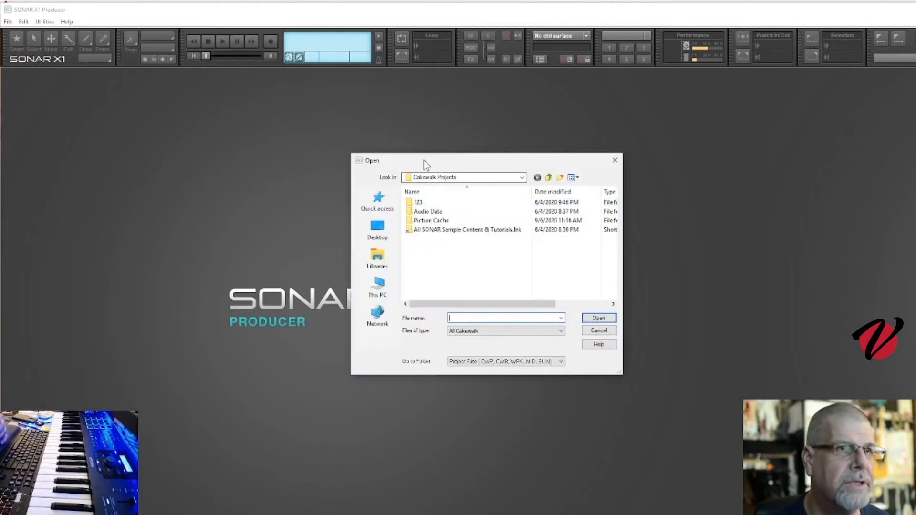
{"action": "left_click_drag", "start_coordinate": [425, 161], "coordinate": [3, 171]}
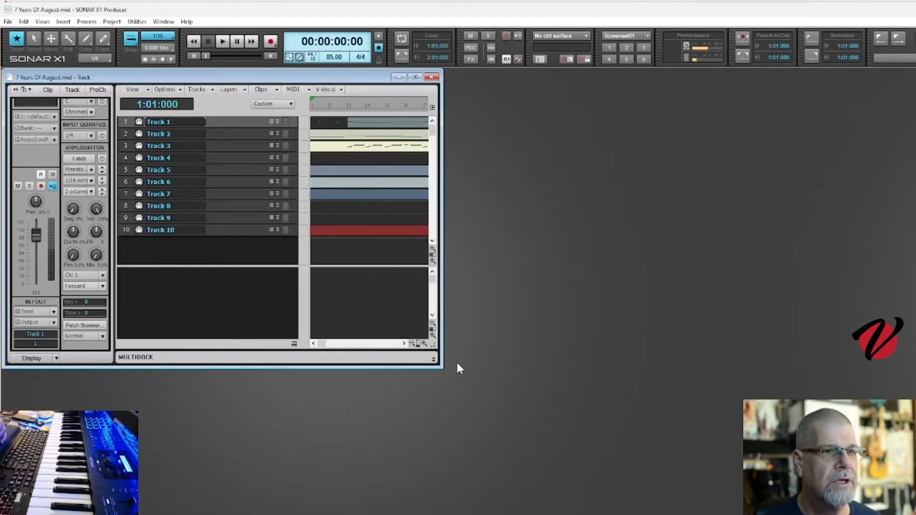
{"action": "left_click_drag", "start_coordinate": [441, 367], "coordinate": [894, 484]}
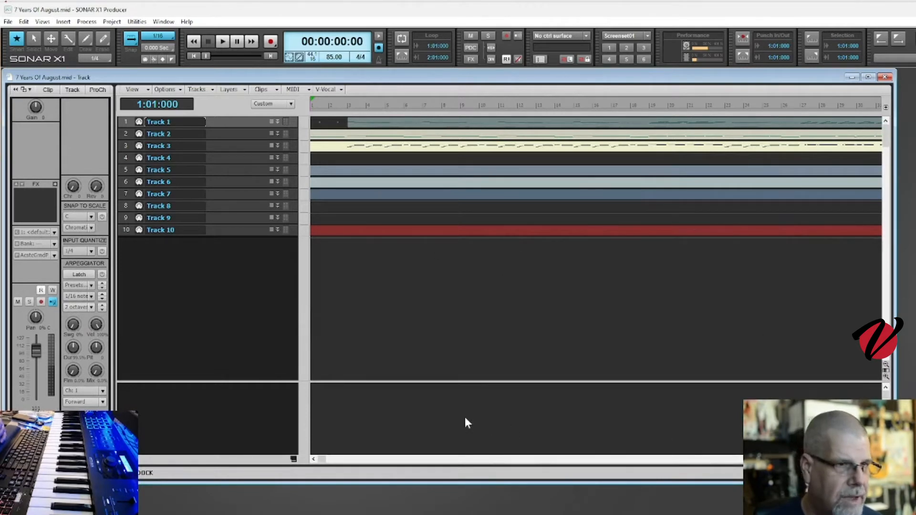
{"action": "left_click_drag", "start_coordinate": [872, 459], "coordinate": [860, 459]}
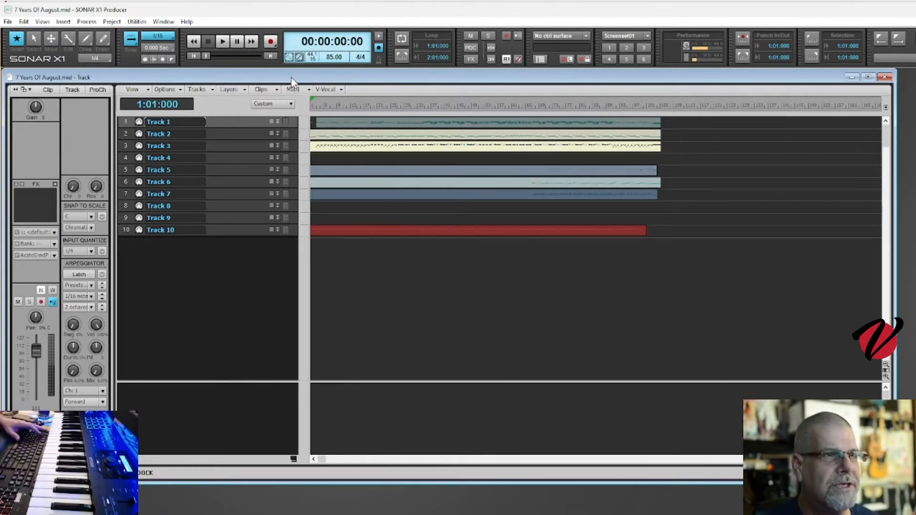
Play the song from the beginning to hear its tracks, and stop playback
{"action": "key", "text": "space"}
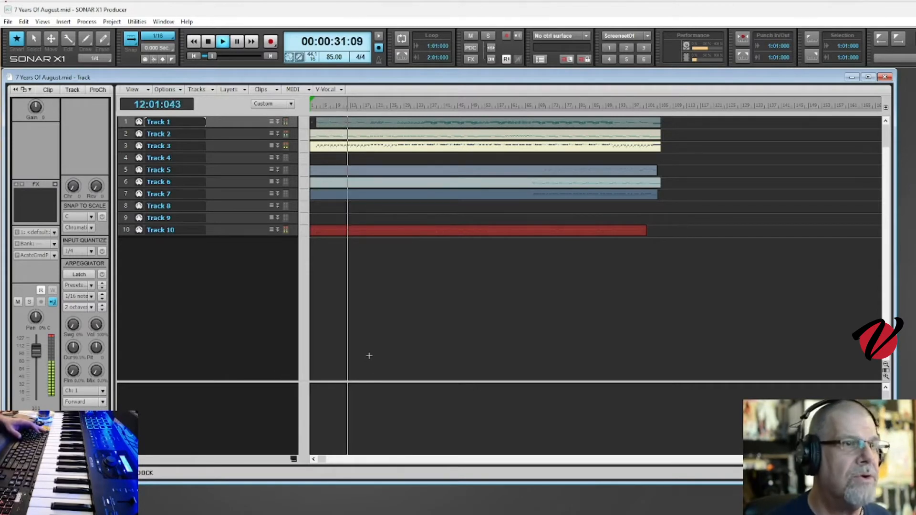
{"action": "key", "text": "space"}
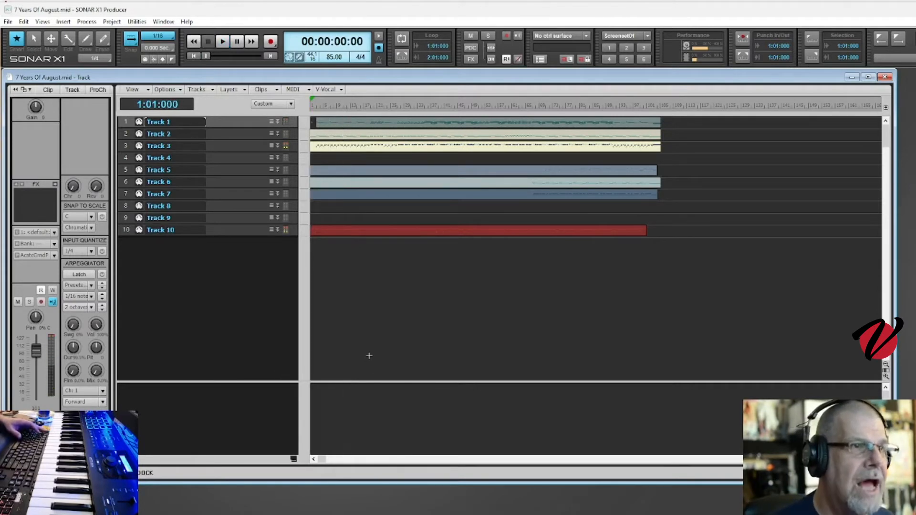
Extend Track 1's clip to the start of the song and show the time position as hours, minutes, seconds and frames
{"action": "left_click", "coordinate": [311, 125]}
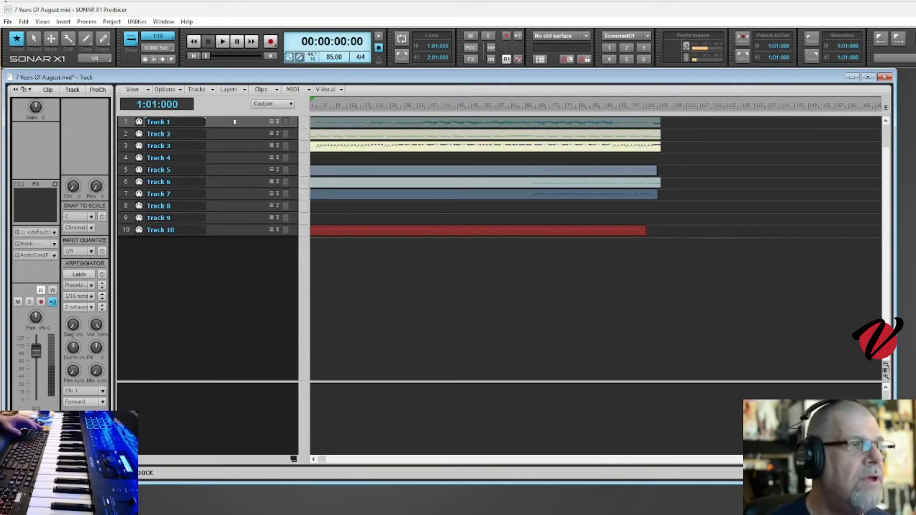
{"action": "left_click", "coordinate": [177, 104]}
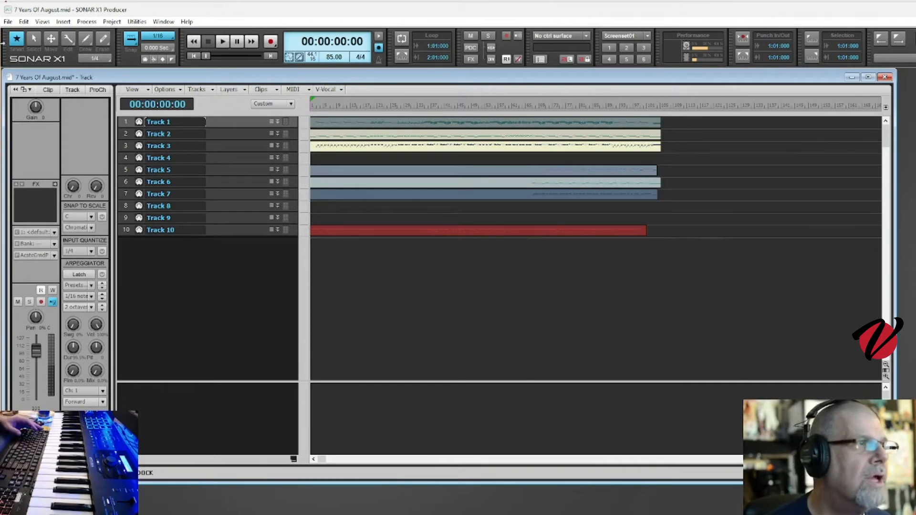
Save the edited song with the Save As command
{"action": "left_click", "coordinate": [8, 22]}
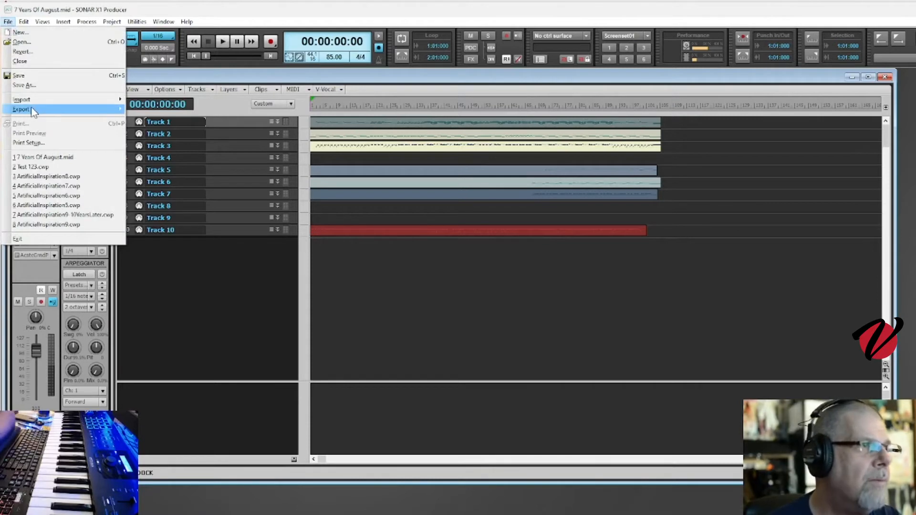
{"action": "mouse_move", "coordinate": [34, 111]}
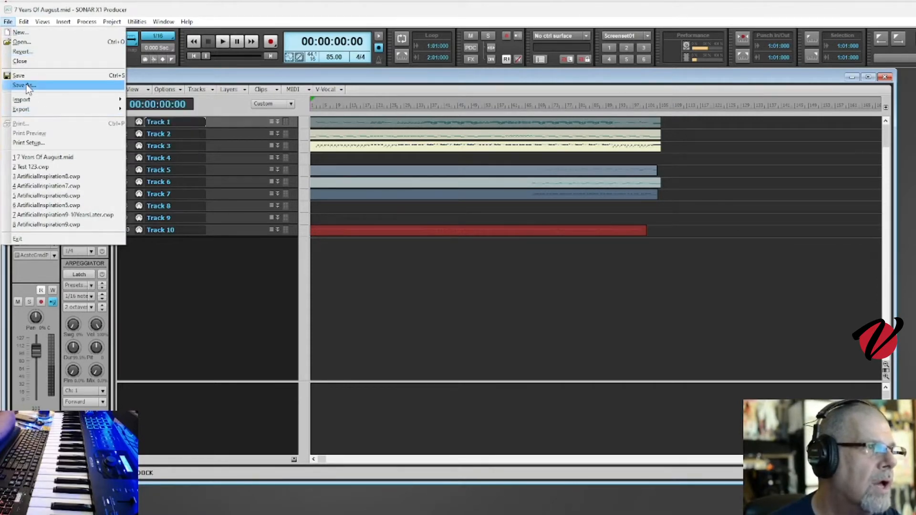
{"action": "left_click", "coordinate": [27, 86]}
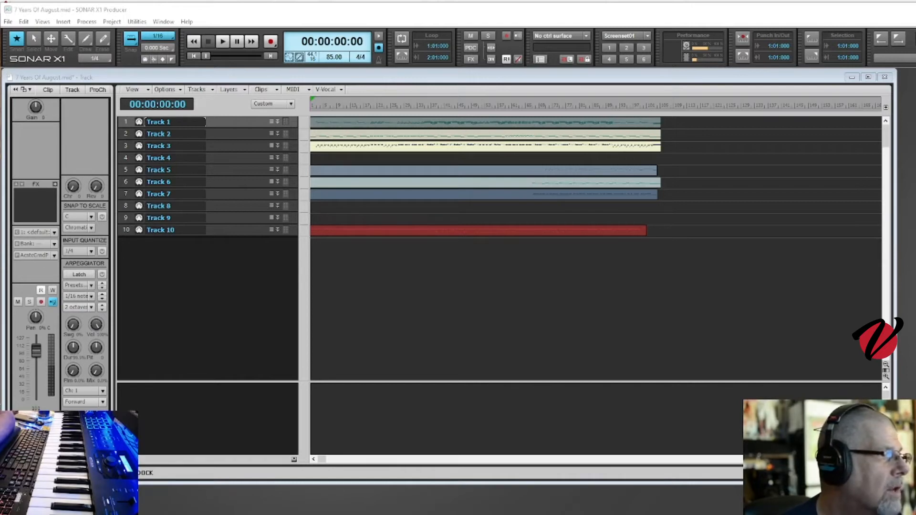
Switch to Cubase Pro and minimize its window
{"action": "key", "text": "alt+Tab"}
{"action": "mouse_move", "coordinate": [245, 511]}
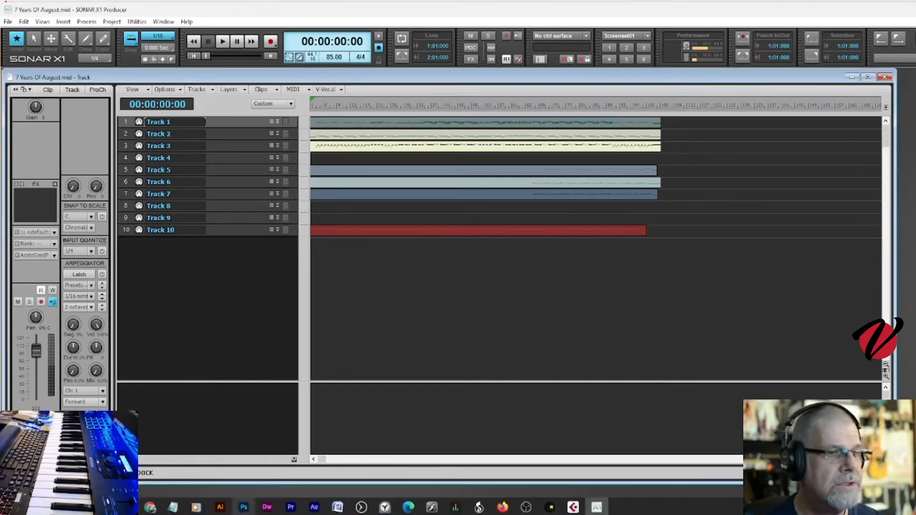
{"action": "left_click", "coordinate": [574, 509]}
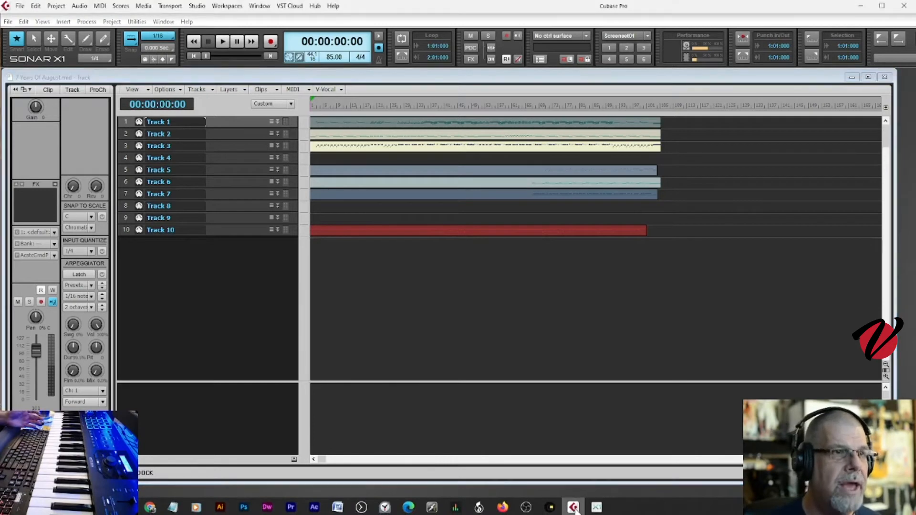
{"action": "left_click", "coordinate": [860, 7]}
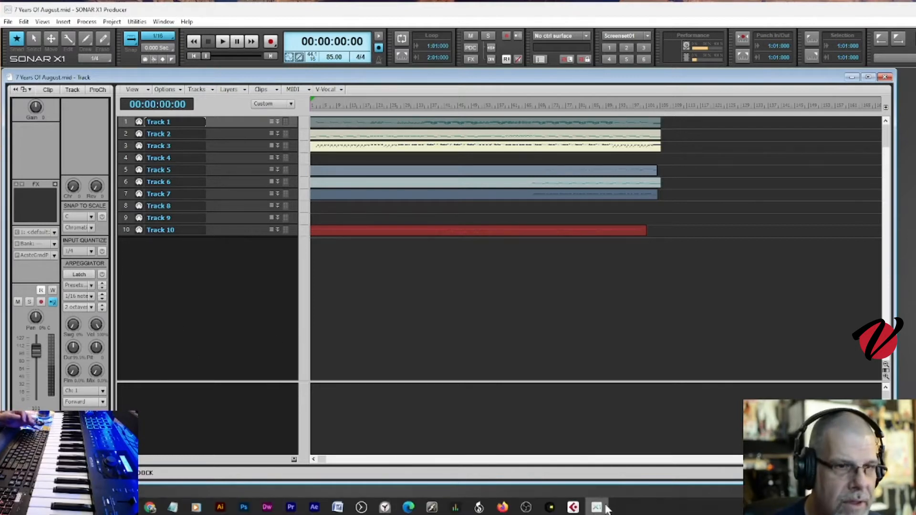
Minimize the SONAR X1 window and switch to Cubase Pro
{"action": "left_click", "coordinate": [577, 508]}
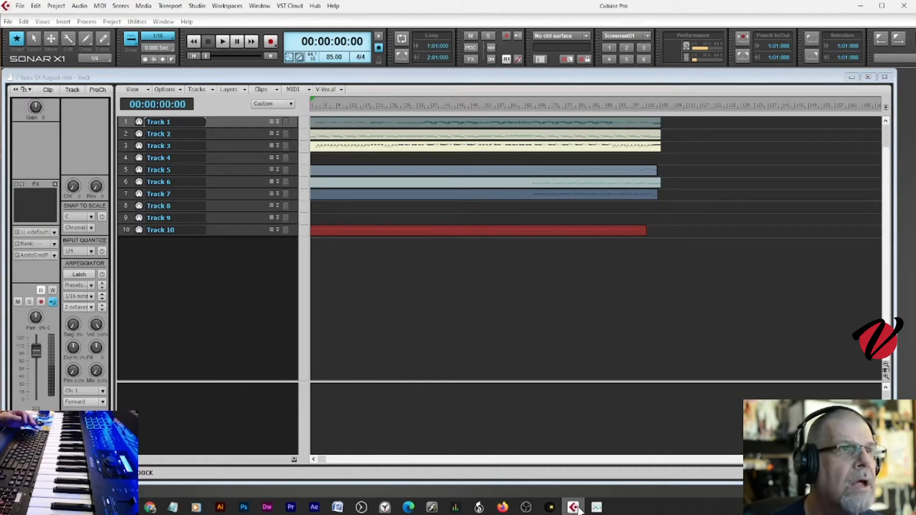
{"action": "left_click_drag", "start_coordinate": [830, 7], "coordinate": [866, 3]}
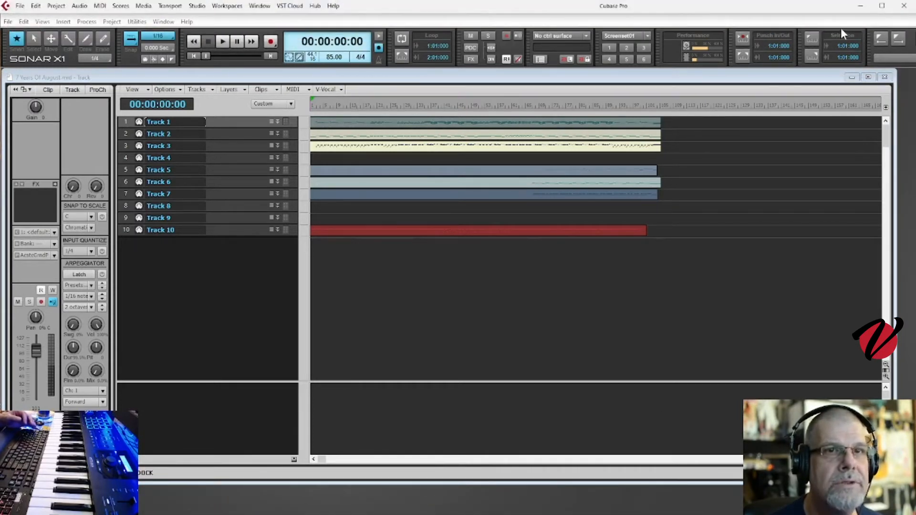
{"action": "left_click", "coordinate": [818, 64]}
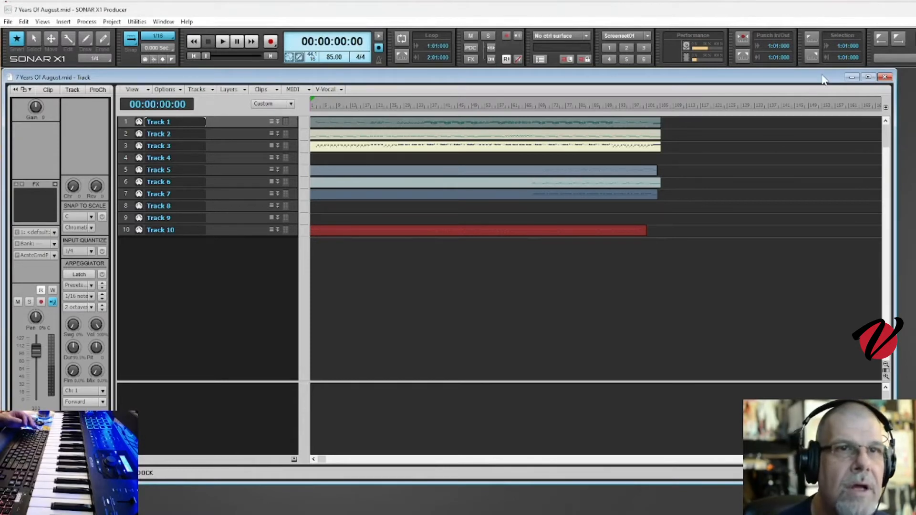
{"action": "mouse_move", "coordinate": [822, 76]}
{"action": "left_mouse_down"}
{"action": "mouse_move", "coordinate": [49, 120]}
{"action": "mouse_move", "coordinate": [3, 89]}
{"action": "mouse_move", "coordinate": [313, 132]}
{"action": "mouse_move", "coordinate": [854, 106]}
{"action": "mouse_move", "coordinate": [896, 88]}
{"action": "mouse_move", "coordinate": [826, 83]}
{"action": "left_mouse_up"}
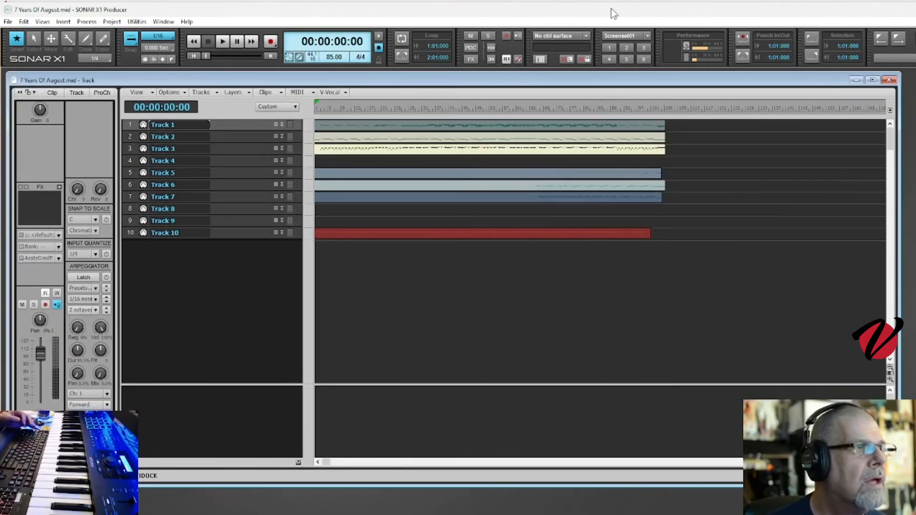
{"action": "left_click_drag", "start_coordinate": [440, 10], "coordinate": [377, 18]}
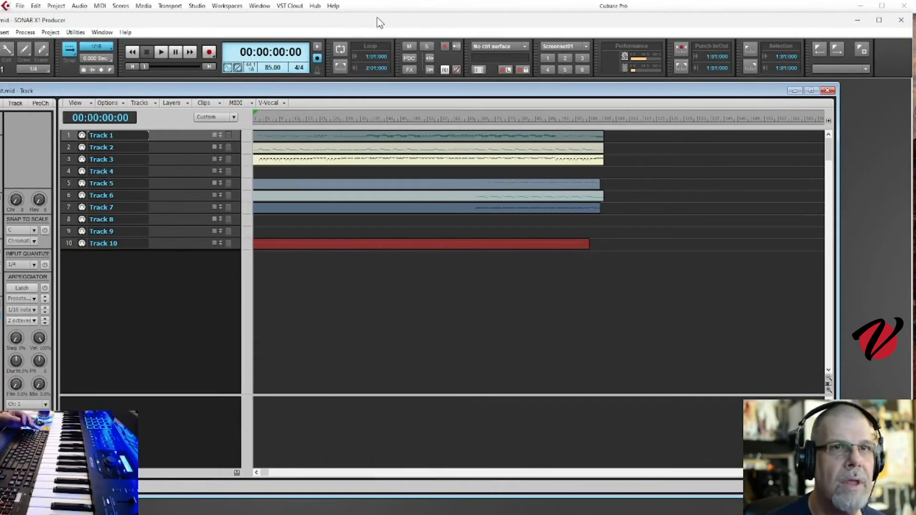
{"action": "left_click", "coordinate": [857, 21]}
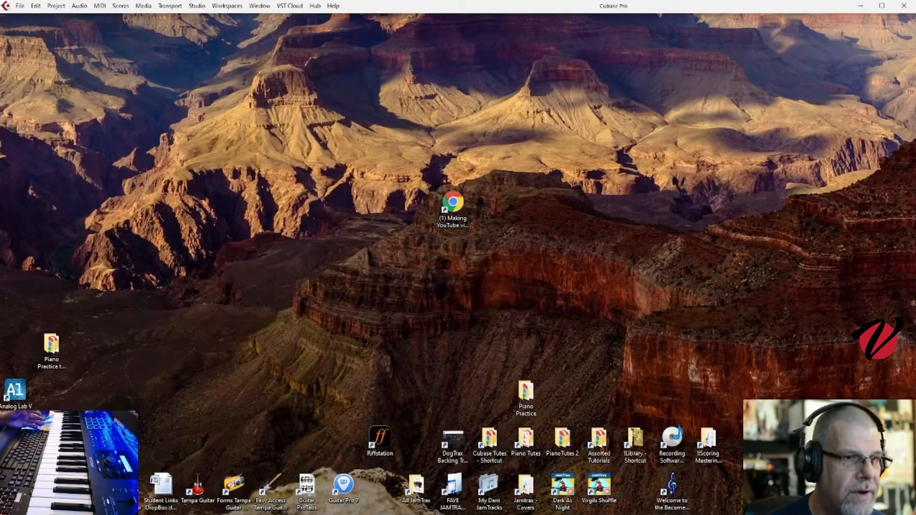
{"action": "mouse_move", "coordinate": [587, 512]}
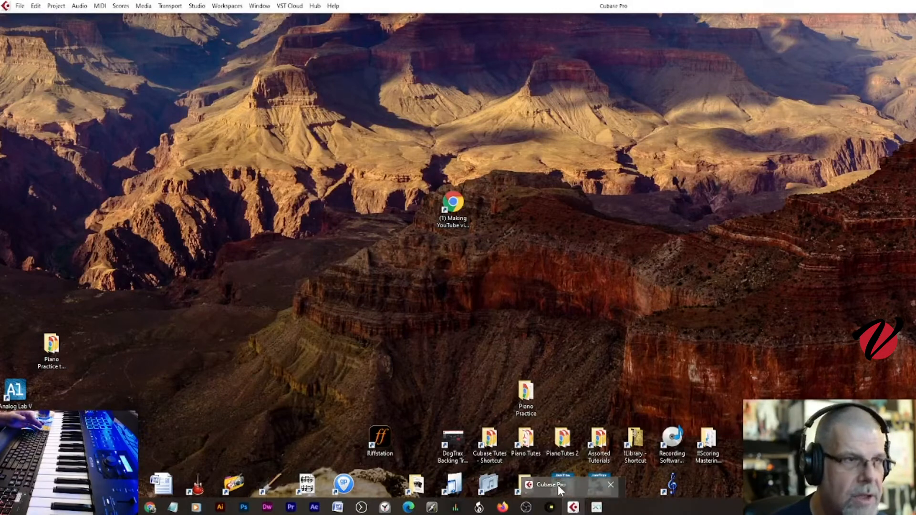
{"action": "left_click", "coordinate": [561, 489]}
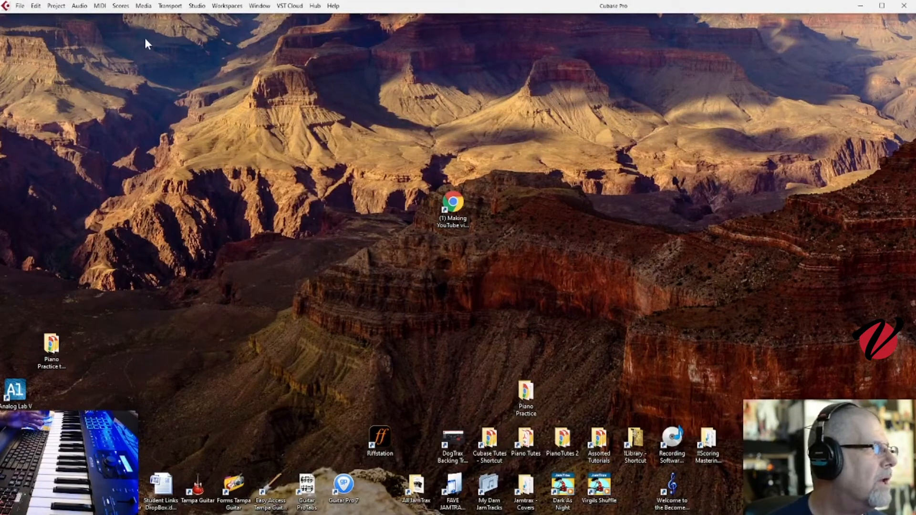
Import the resaved 7 Years Of August MIDI file as a project
{"action": "left_click", "coordinate": [19, 6]}
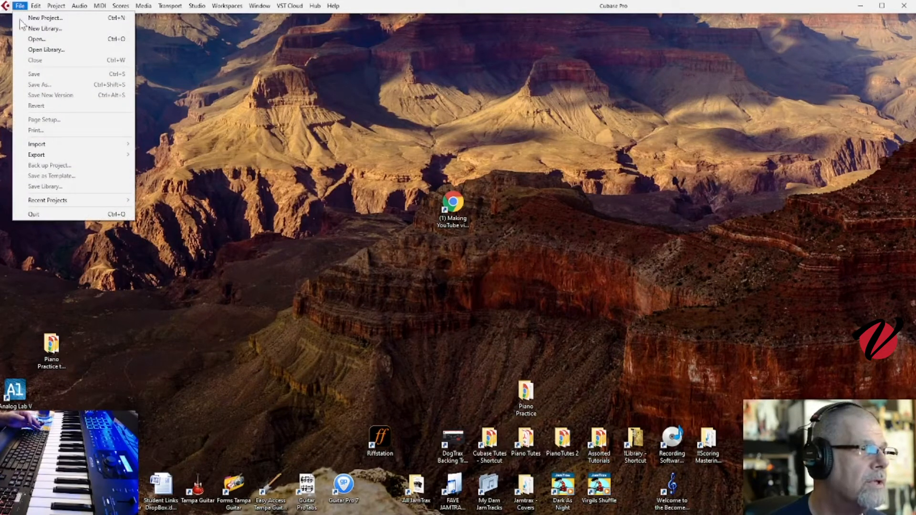
{"action": "mouse_move", "coordinate": [68, 145]}
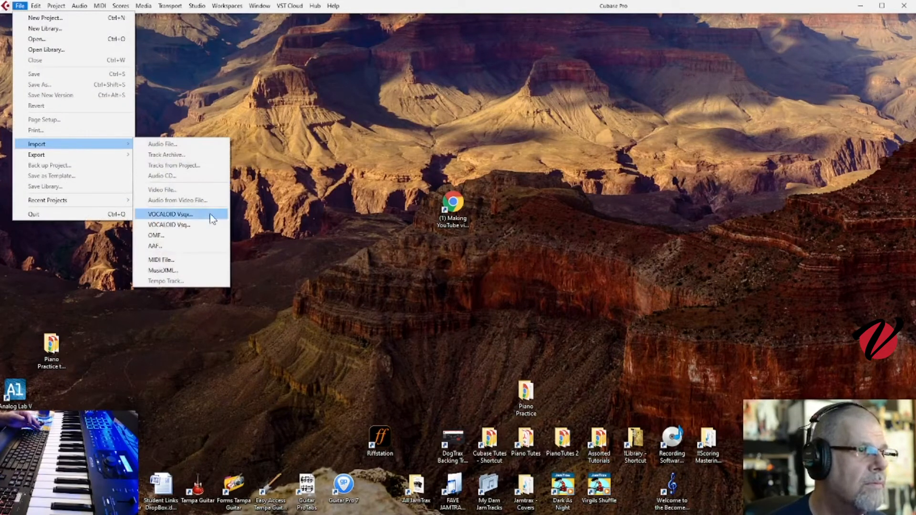
{"action": "left_click", "coordinate": [171, 260]}
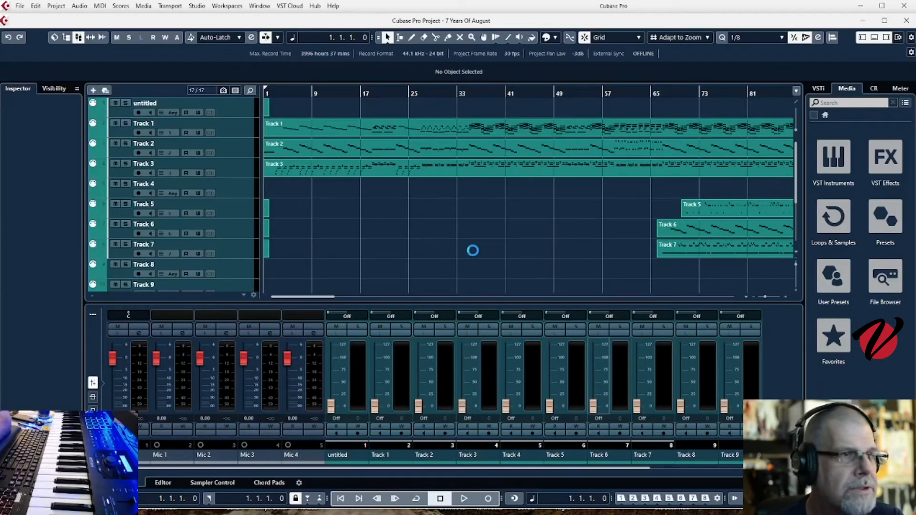
Look through the imported tracks over the song's full length and check the instruments assigned to Tracks 1, 2 and 3
{"action": "scroll", "coordinate": [473, 256], "scroll_direction": "down", "scroll_amount": 5}
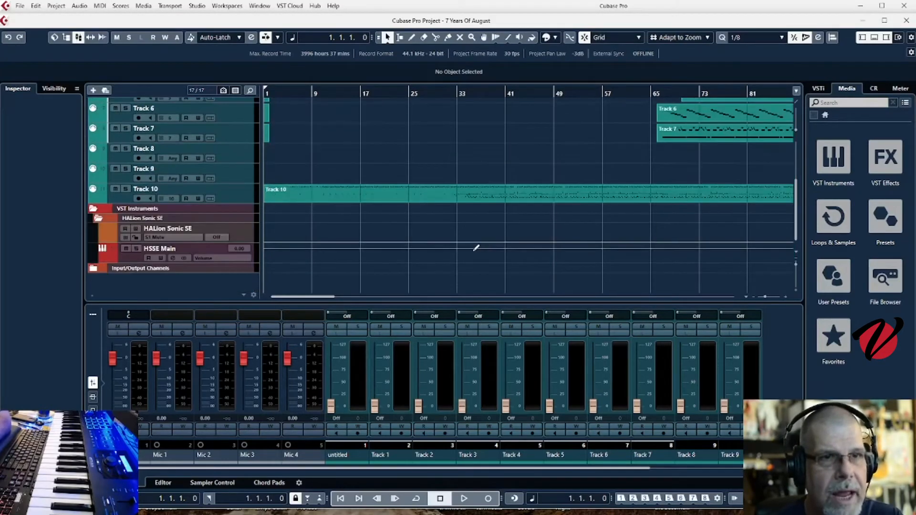
{"action": "scroll", "coordinate": [475, 248], "scroll_direction": "up", "scroll_amount": 5}
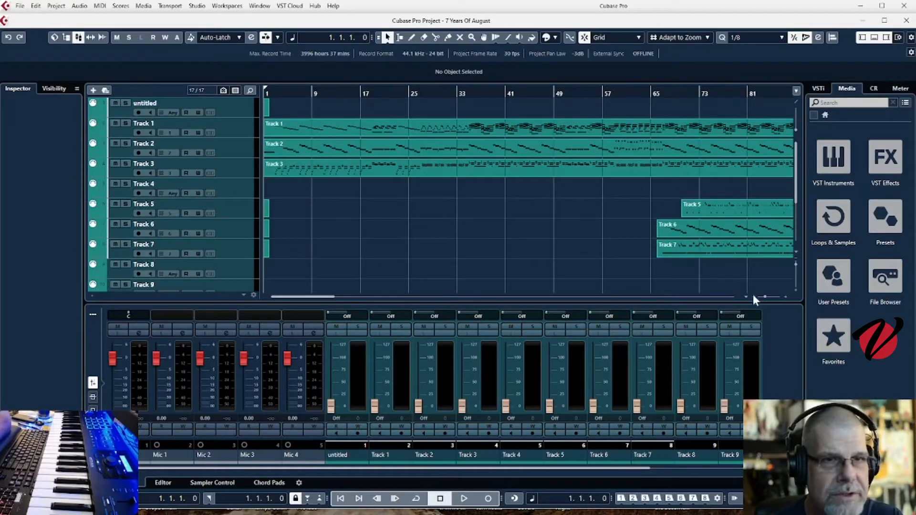
{"action": "left_click_drag", "start_coordinate": [764, 296], "coordinate": [764, 296]}
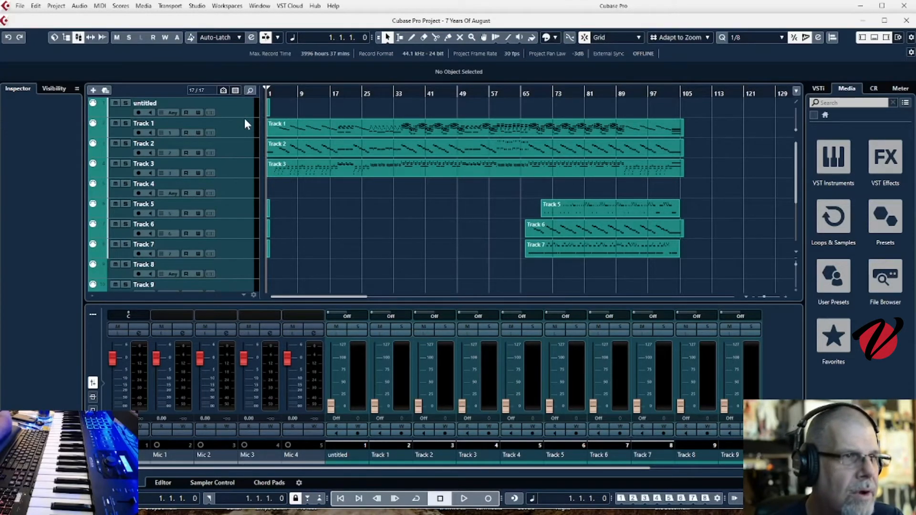
{"action": "left_click", "coordinate": [240, 133]}
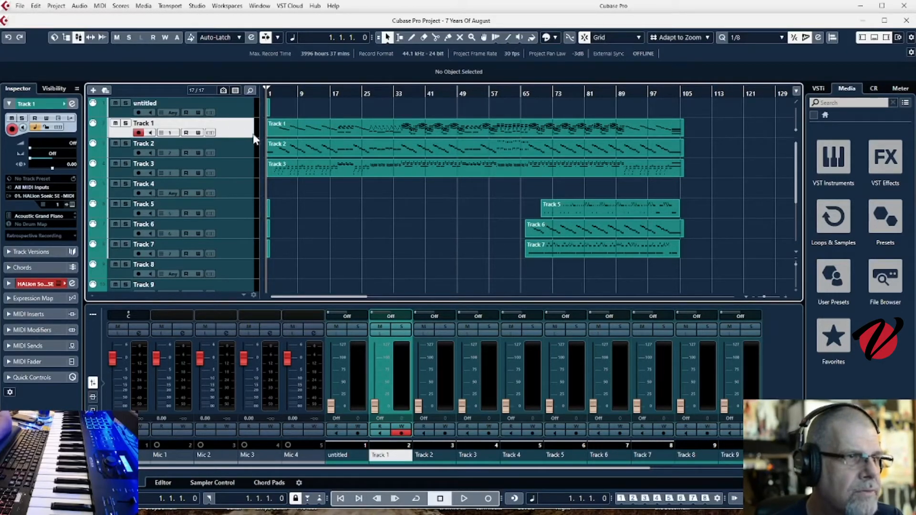
{"action": "left_click", "coordinate": [238, 156]}
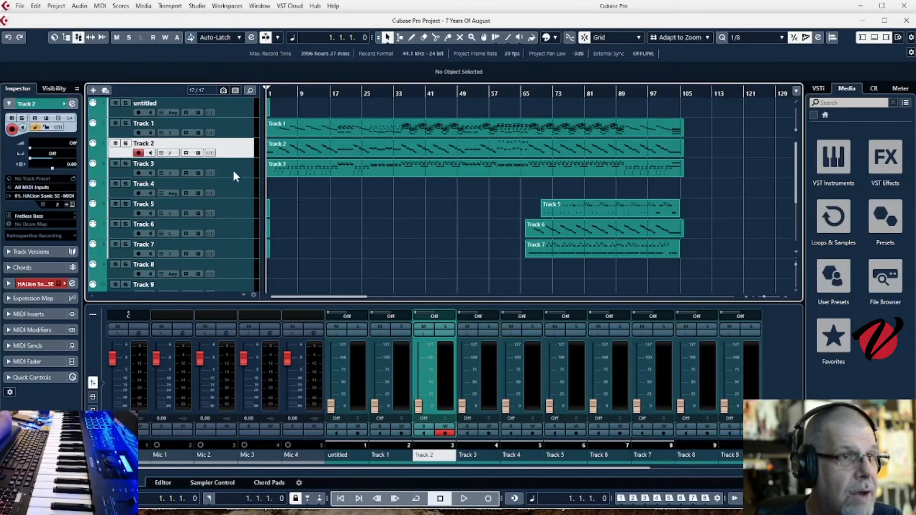
{"action": "left_click", "coordinate": [237, 175]}
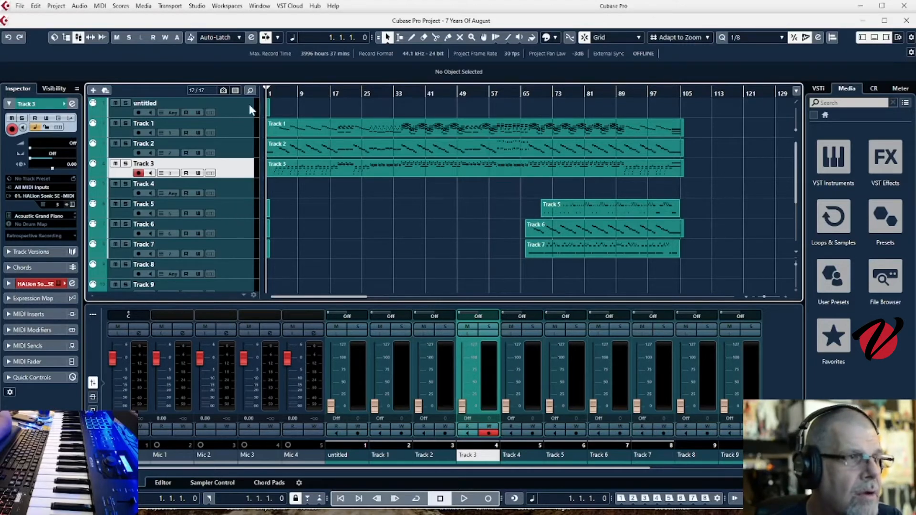
Rename Track 1 as Piano
{"action": "left_click", "coordinate": [240, 123]}
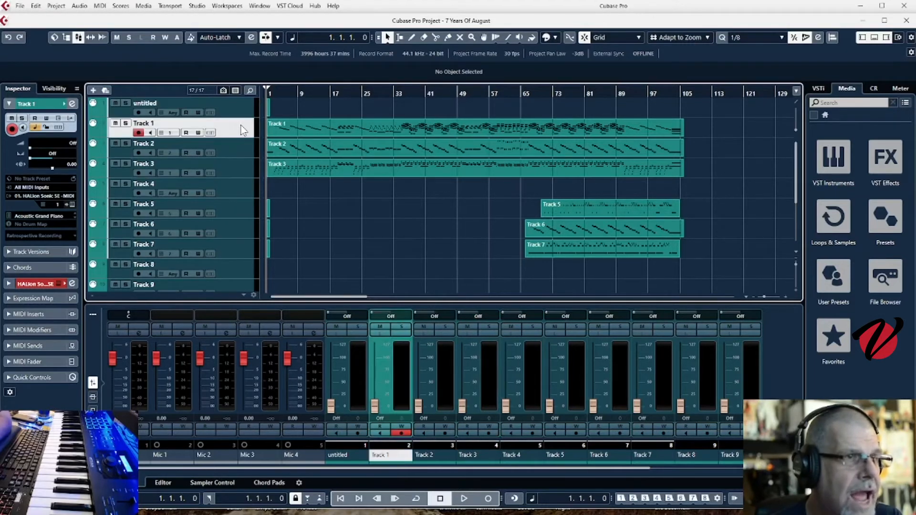
{"action": "double_click", "coordinate": [160, 122]}
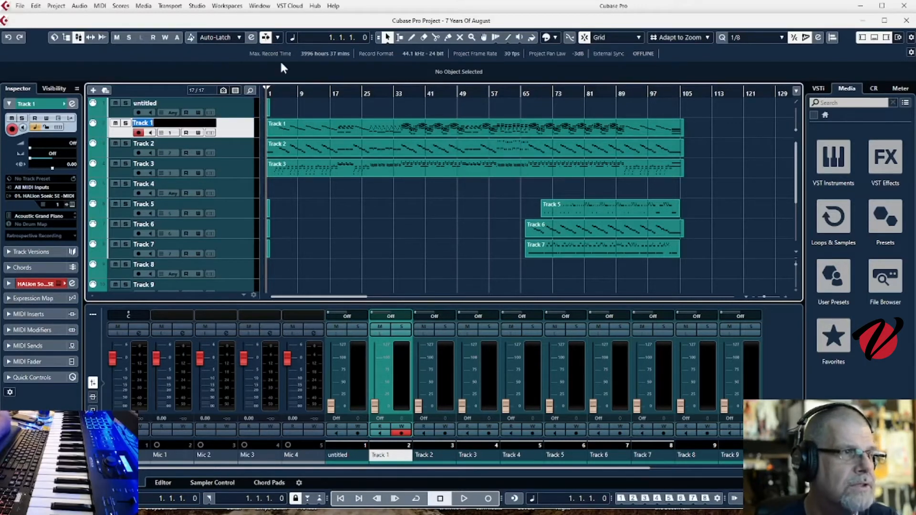
{"action": "type", "text": "P"}
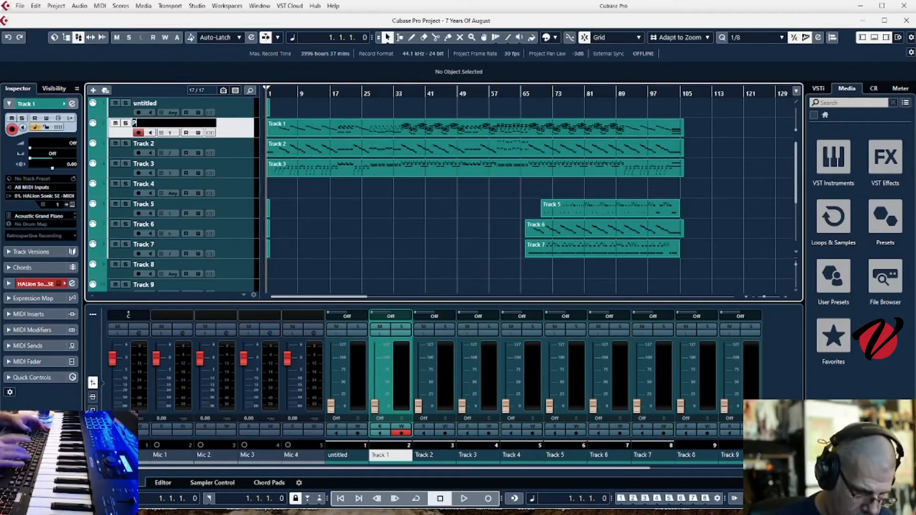
{"action": "type", "text": "lano"}
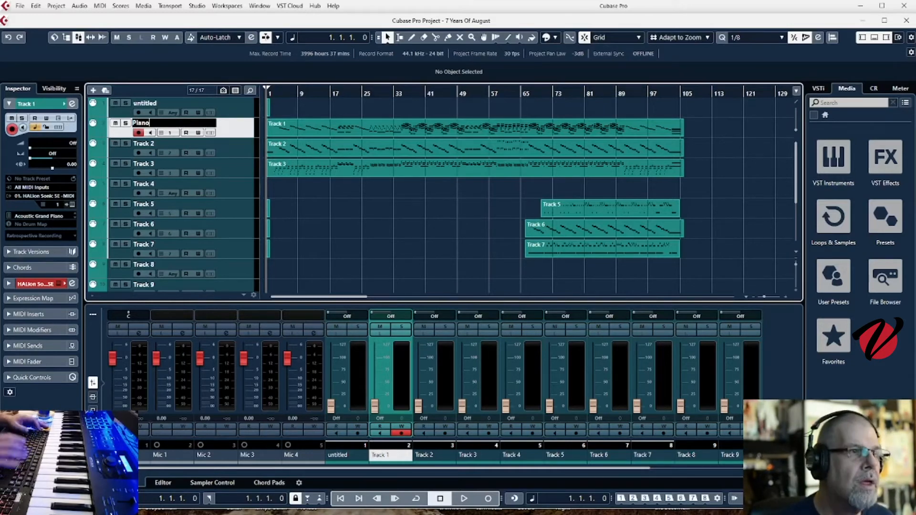
{"action": "key", "text": "Return"}
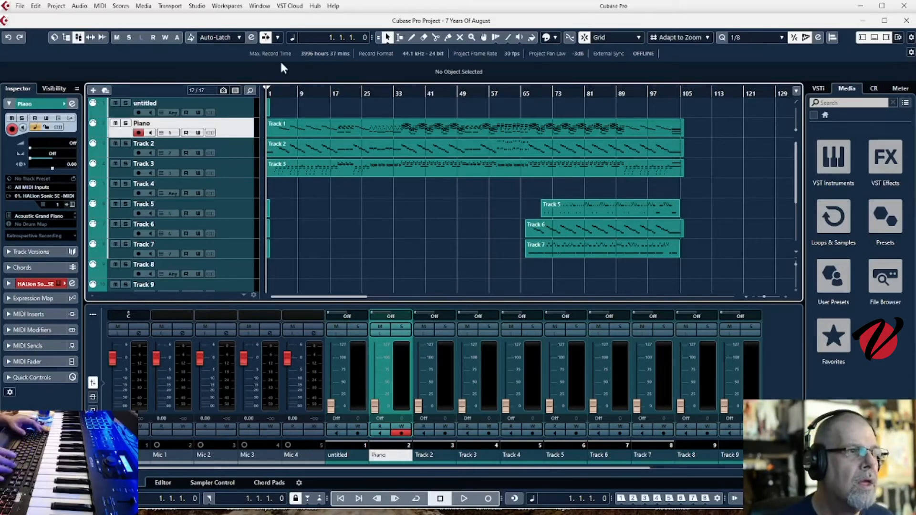
Rename Track 2 as Bass
{"action": "left_click", "coordinate": [234, 148]}
{"action": "double_click", "coordinate": [143, 143]}
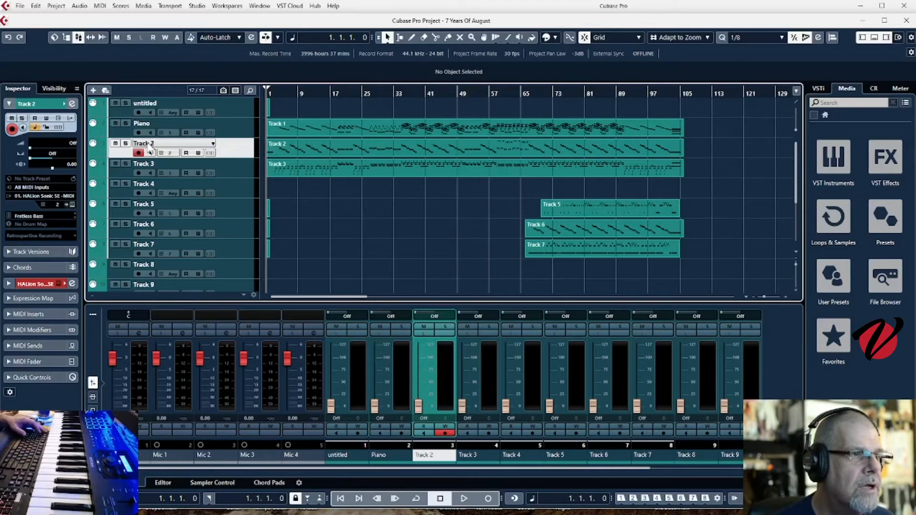
{"action": "type", "text": "B"}
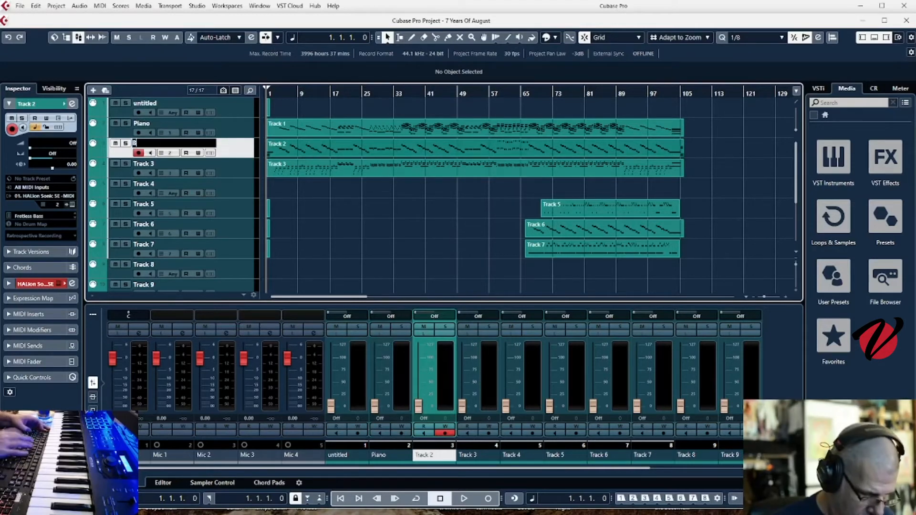
{"action": "type", "text": "ass"}
{"action": "key", "text": "Return"}
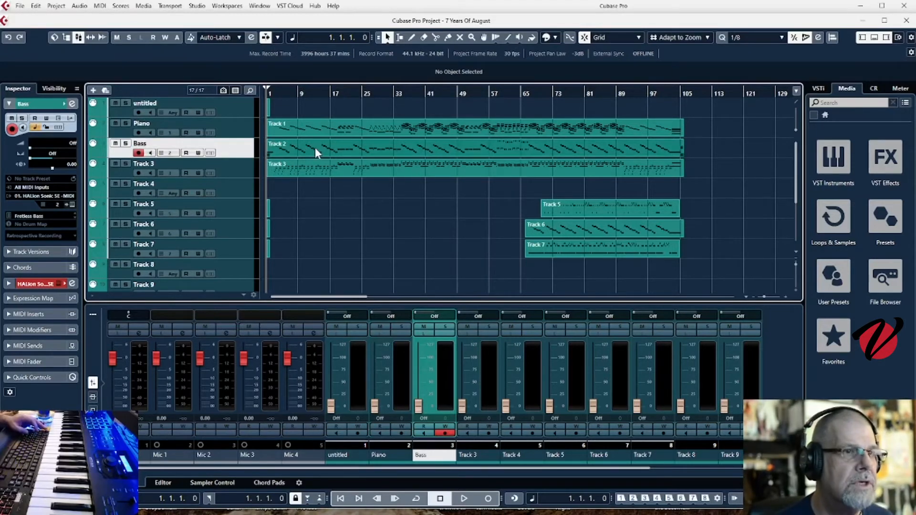
Rename Track 10 as Drums
{"action": "scroll", "coordinate": [362, 233], "scroll_direction": "down", "scroll_amount": 3}
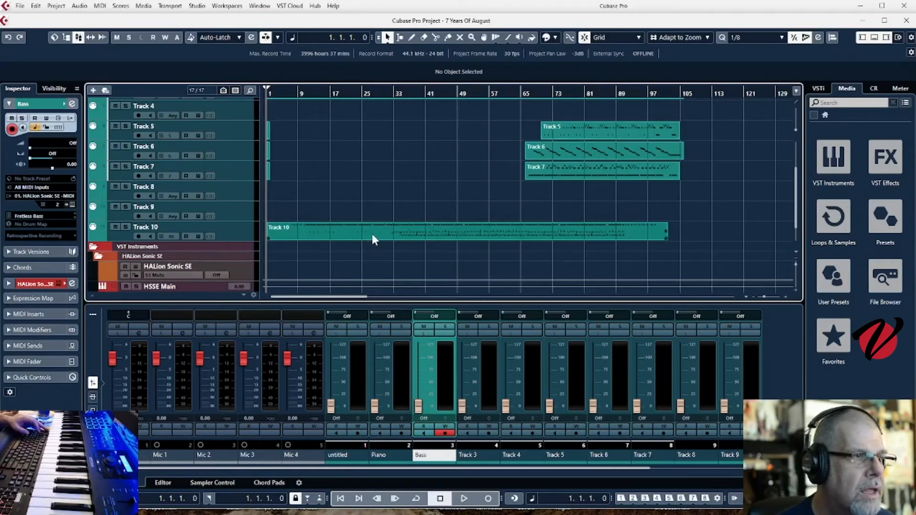
{"action": "double_click", "coordinate": [145, 227]}
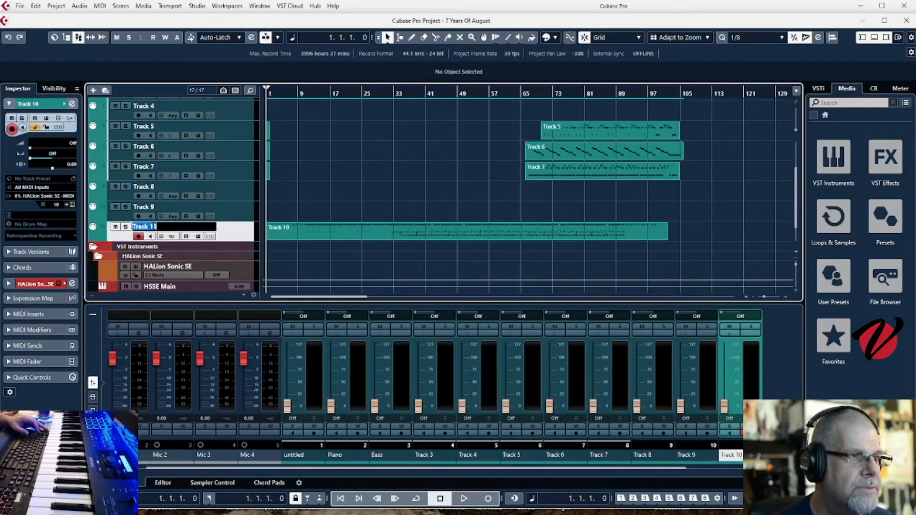
{"action": "type", "text": "Dr"}
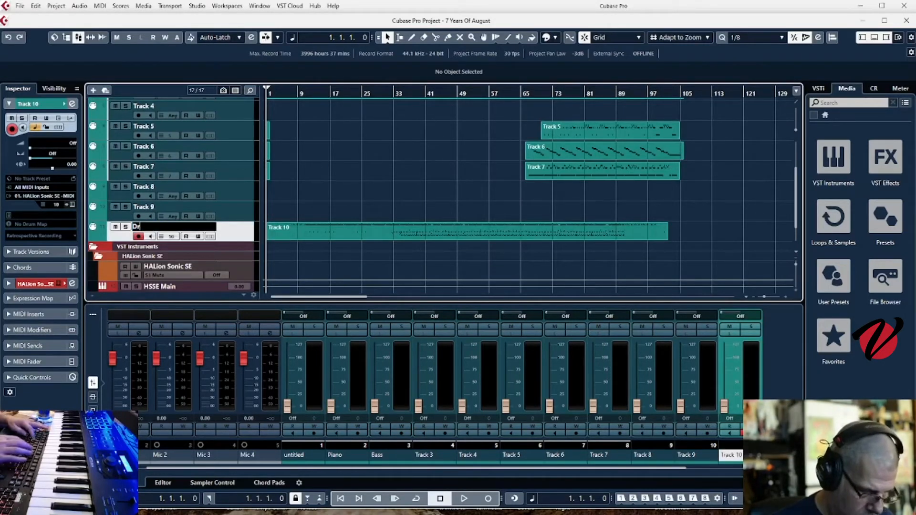
{"action": "type", "text": "ums"}
{"action": "key", "text": "Return"}
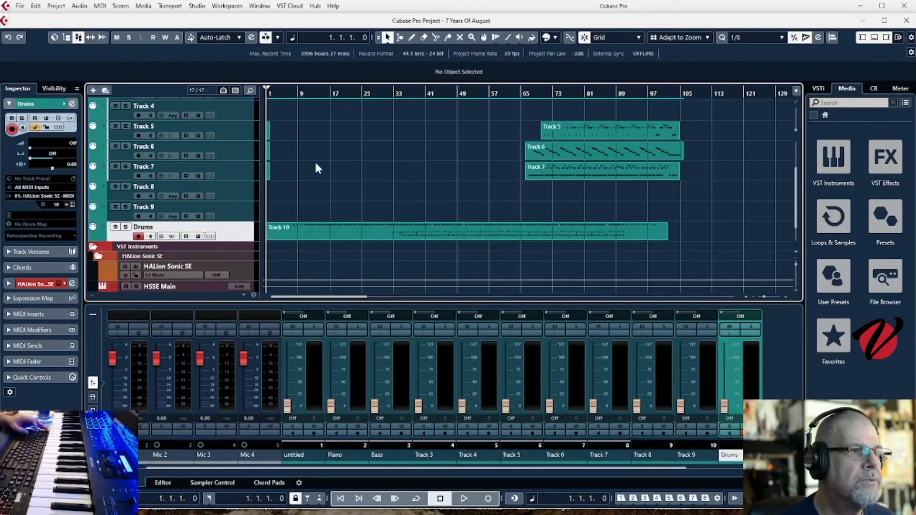
Rename Track 3 as WhatDaHell
{"action": "scroll", "coordinate": [314, 160], "scroll_direction": "up", "scroll_amount": 4}
{"action": "left_click", "coordinate": [202, 168]}
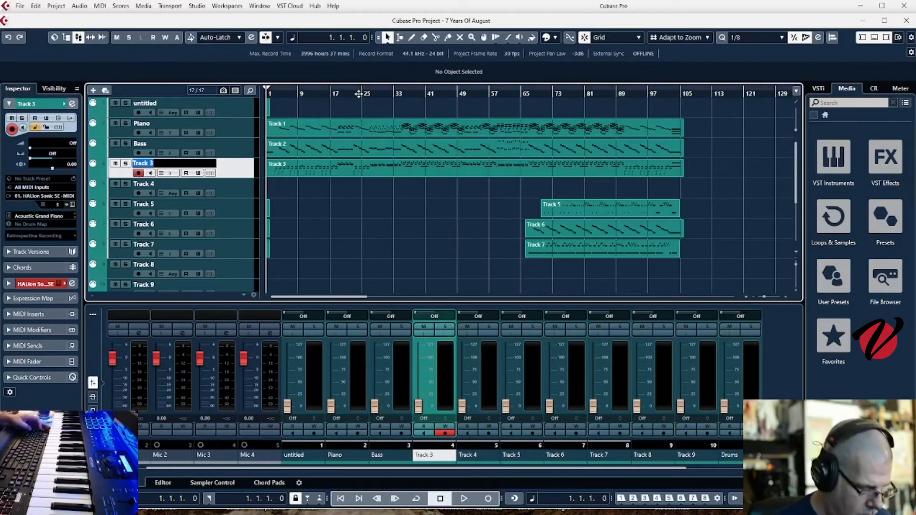
{"action": "type", "text": "Wha"}
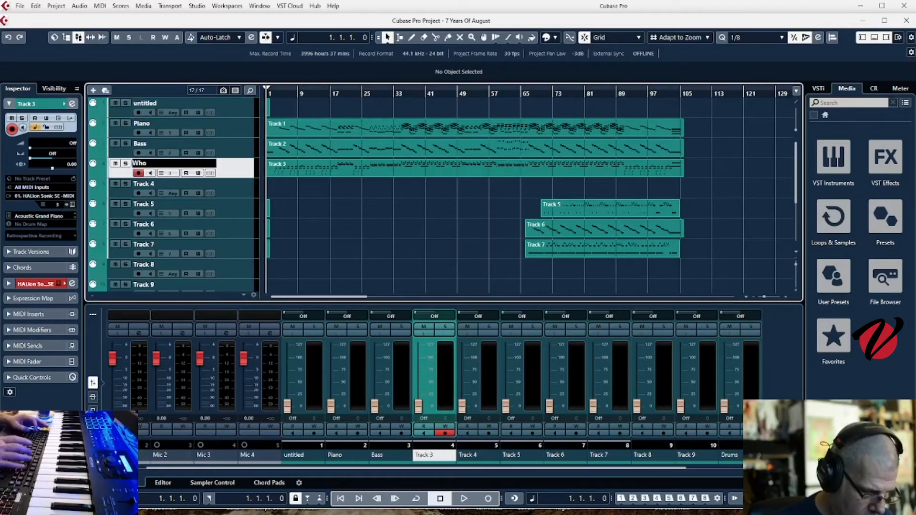
{"action": "type", "text": "tD"}
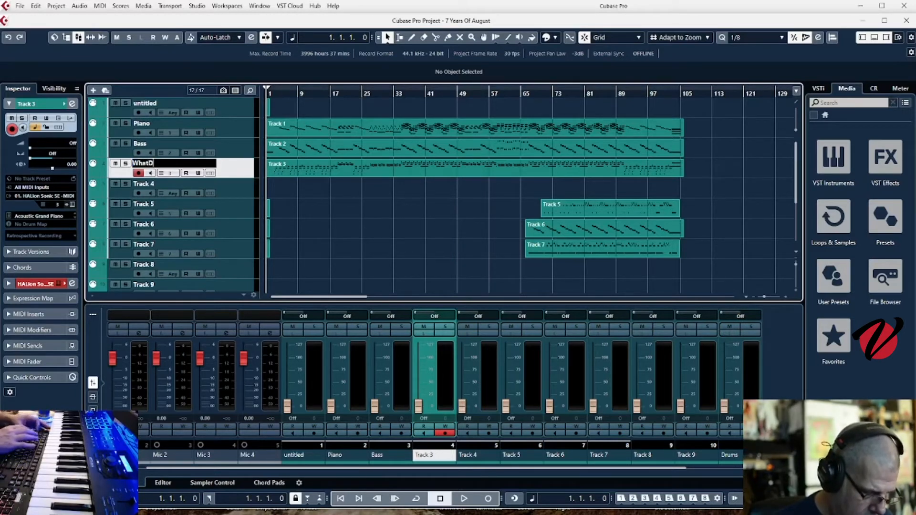
{"action": "type", "text": "aHell"}
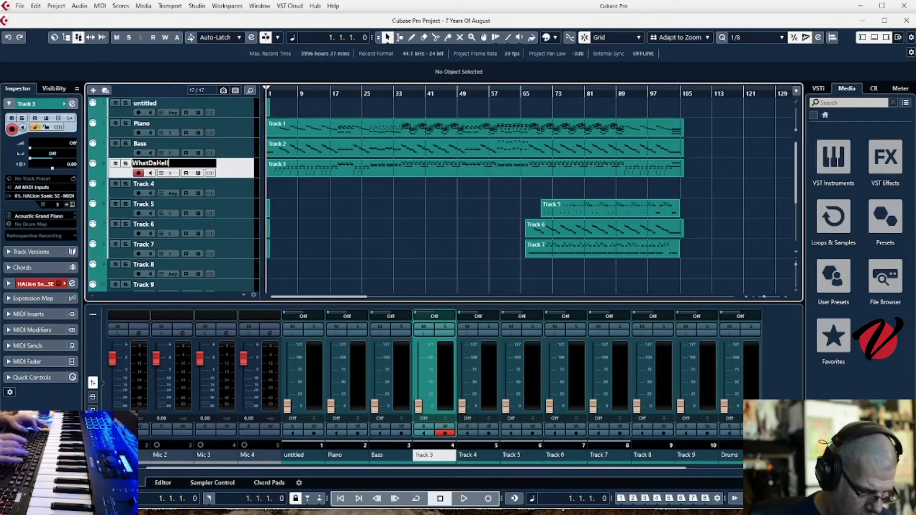
{"action": "key", "text": "Return"}
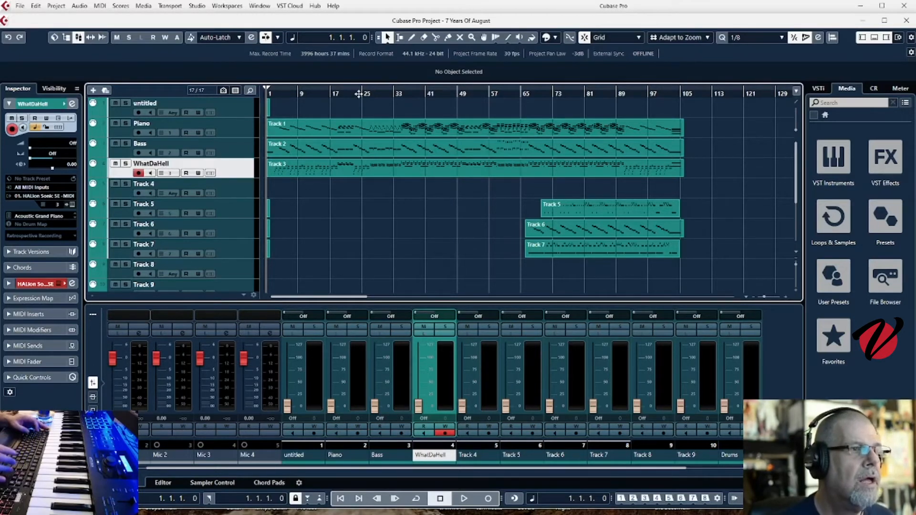
Rename Track 5 as Fred
{"action": "left_click", "coordinate": [233, 216]}
{"action": "double_click", "coordinate": [152, 204]}
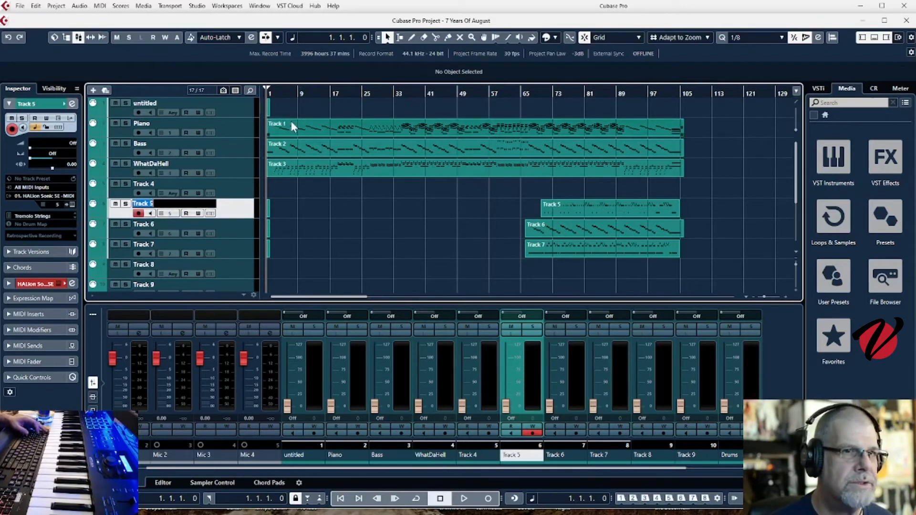
{"action": "type", "text": "Fred"}
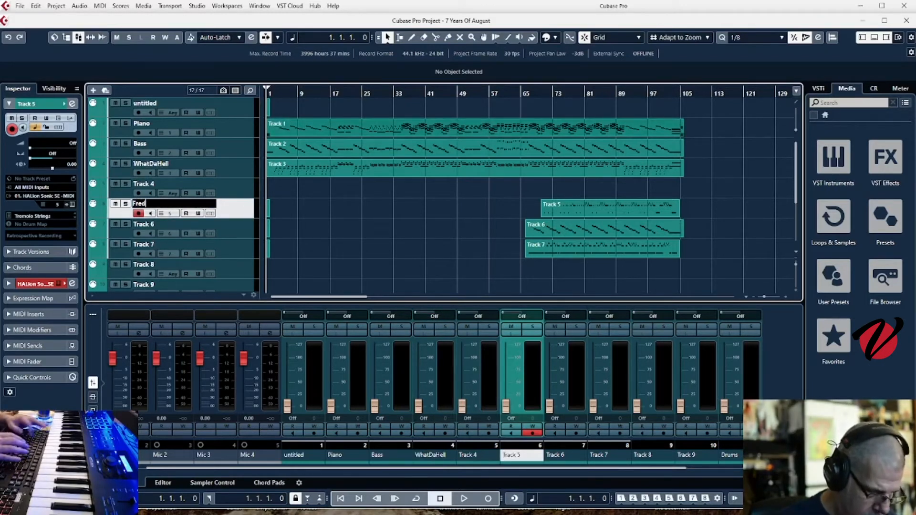
{"action": "key", "text": "Return"}
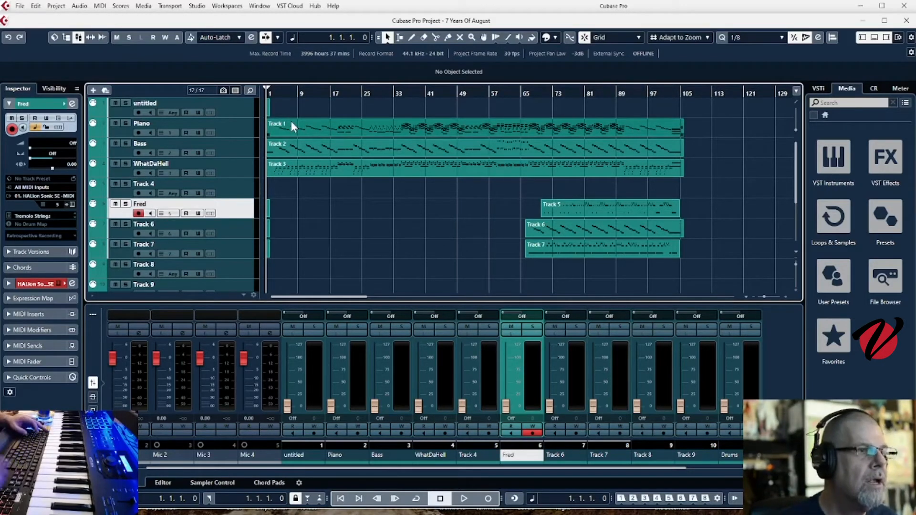
Rename Track 6 as Barney and Track 7 as Betty
{"action": "double_click", "coordinate": [152, 225]}
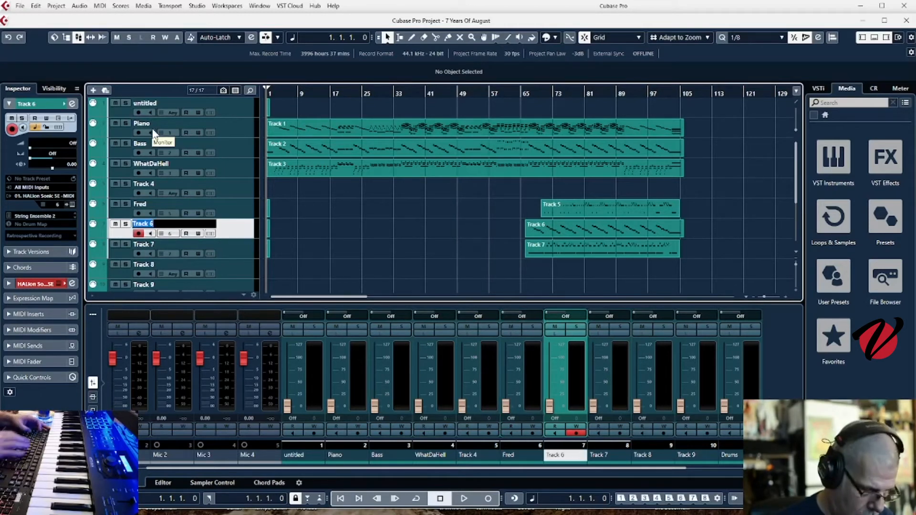
{"action": "type", "text": "Barney"}
{"action": "key", "text": "Return"}
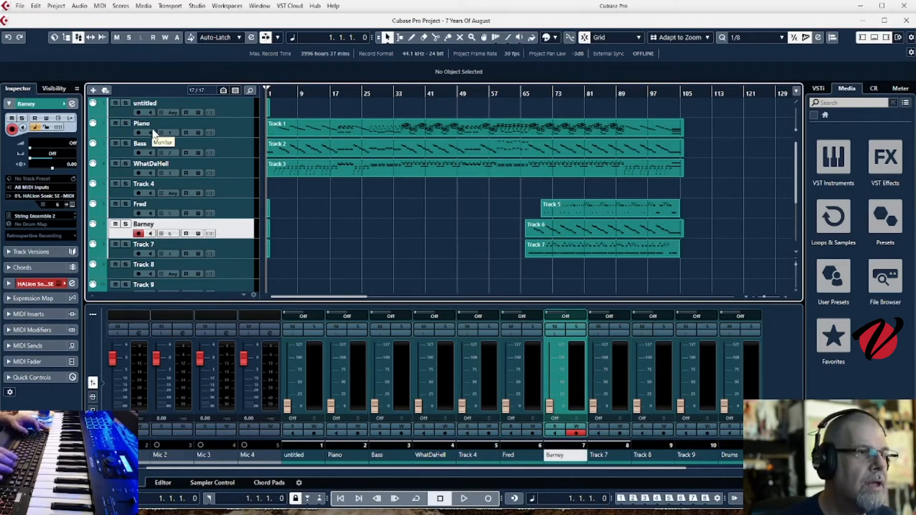
{"action": "double_click", "coordinate": [164, 244]}
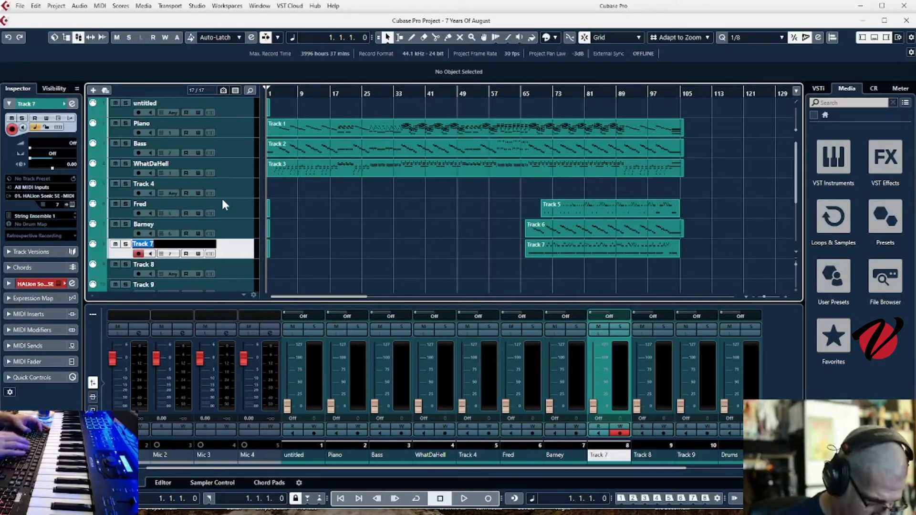
{"action": "type", "text": "Betty"}
{"action": "key", "text": "Return"}
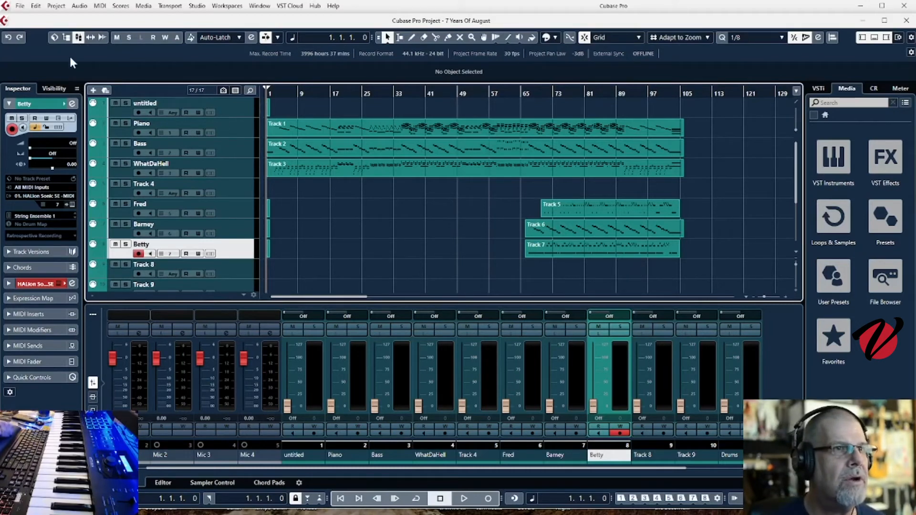
Save the 7 Years Of August project with Save As and close it
{"action": "left_click", "coordinate": [19, 6]}
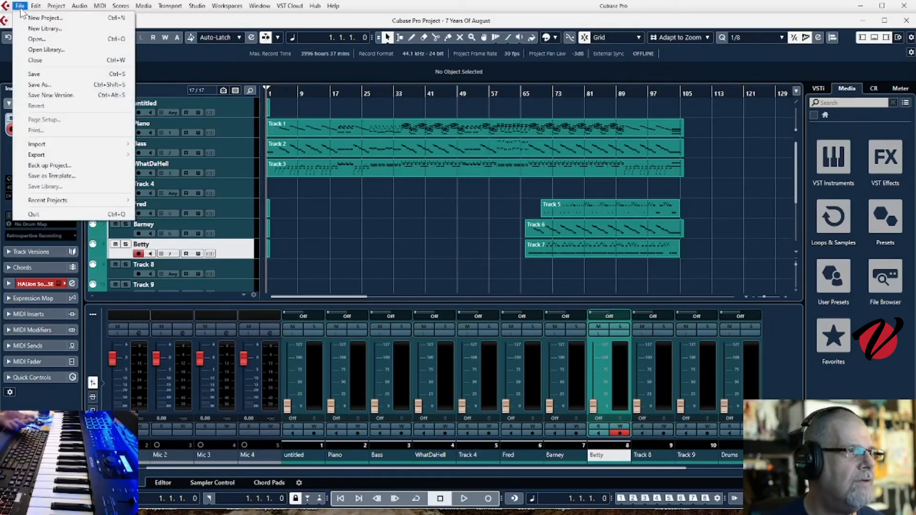
{"action": "left_click", "coordinate": [49, 85]}
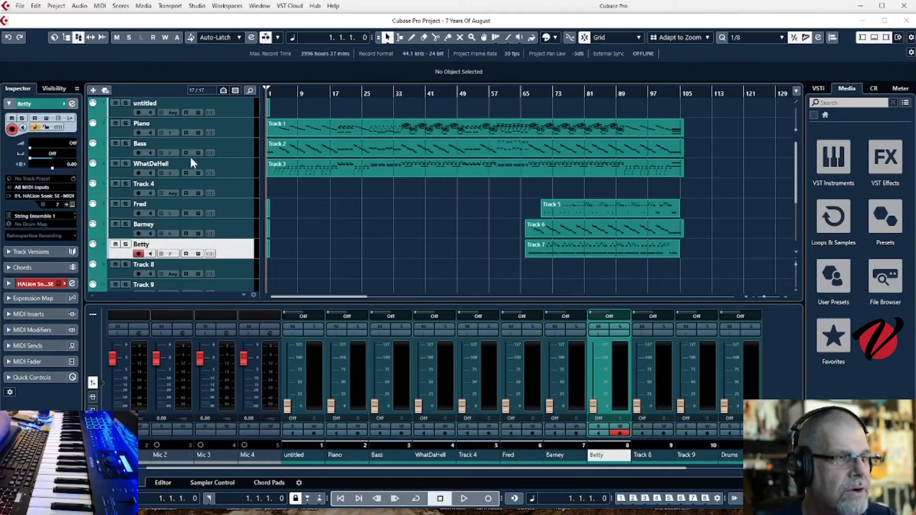
{"action": "left_click", "coordinate": [906, 21]}
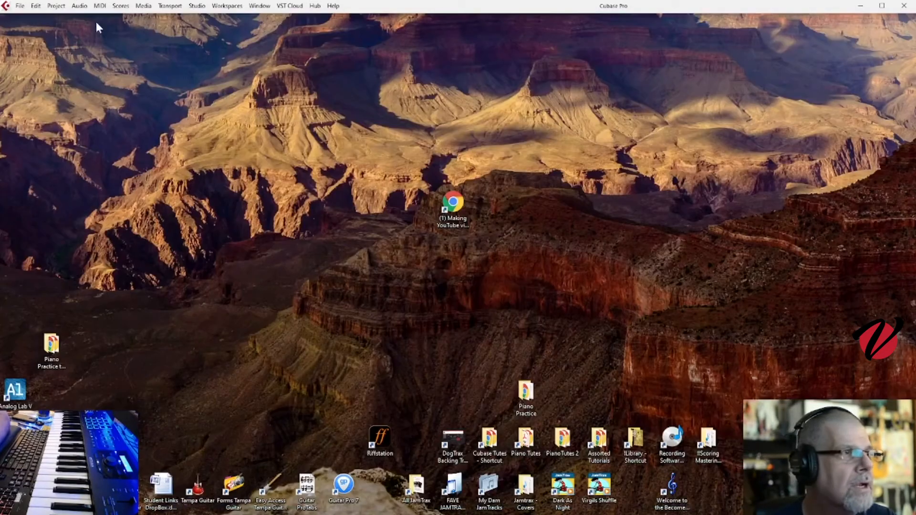
Create a new project from the Simple Start recording template
{"action": "left_click", "coordinate": [20, 7]}
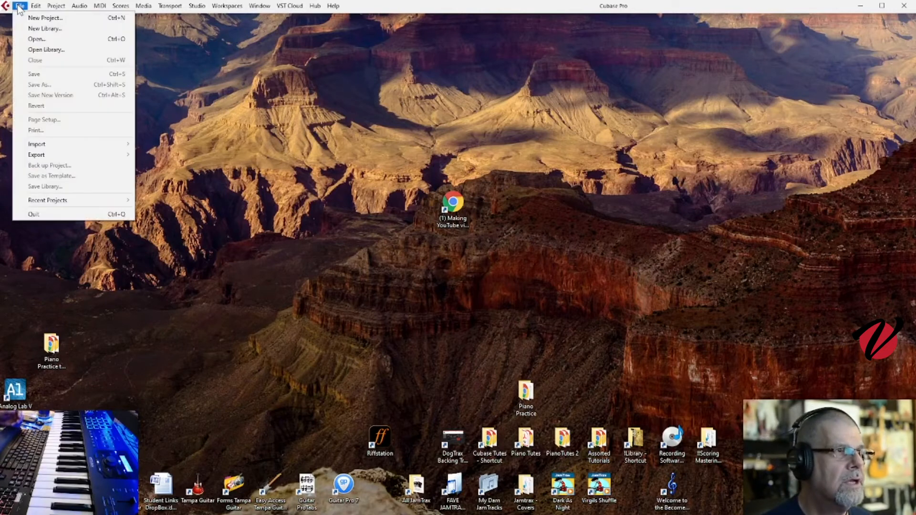
{"action": "left_click", "coordinate": [40, 19]}
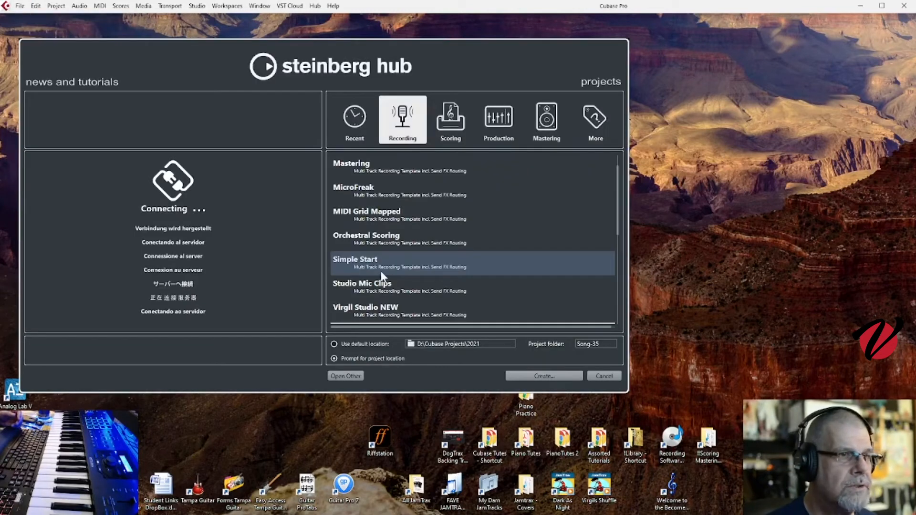
{"action": "key", "text": "Escape"}
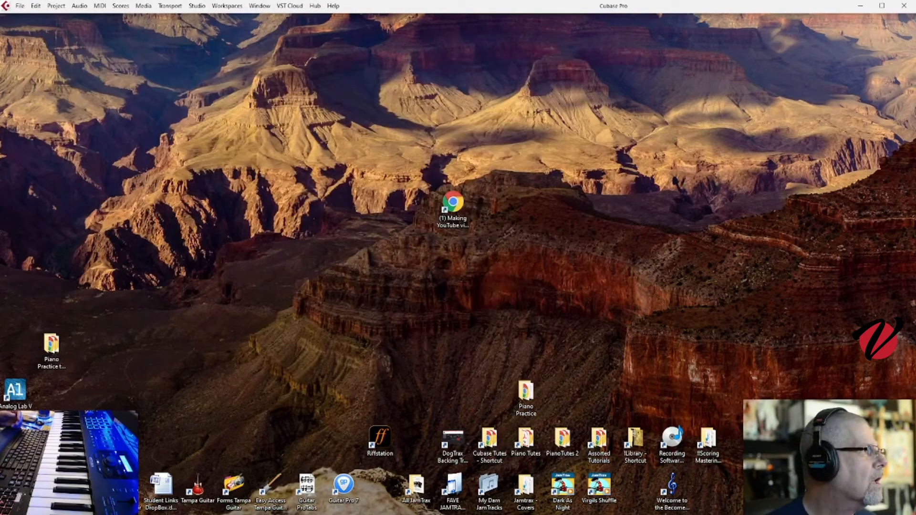
{"action": "left_click_drag", "start_coordinate": [0, 125], "coordinate": [0, 86]}
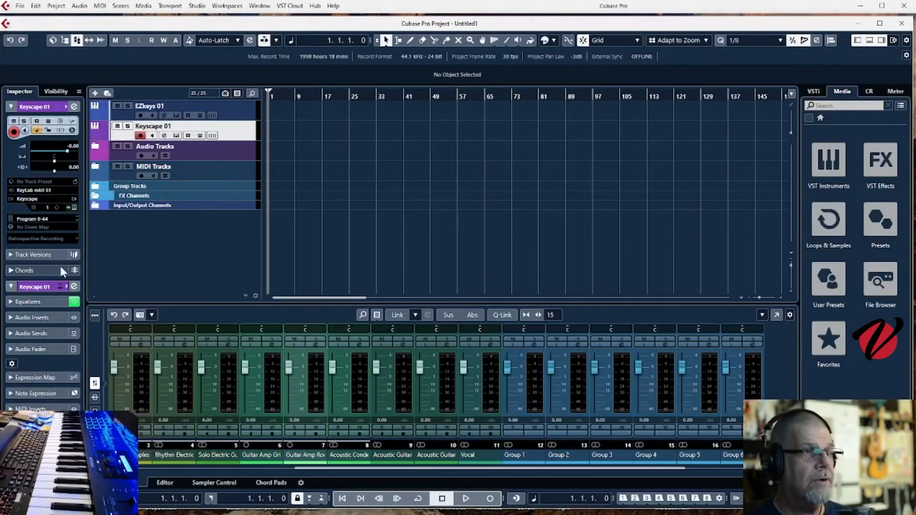
Remove the EZkeys 01 track from the new project
{"action": "left_click", "coordinate": [231, 107]}
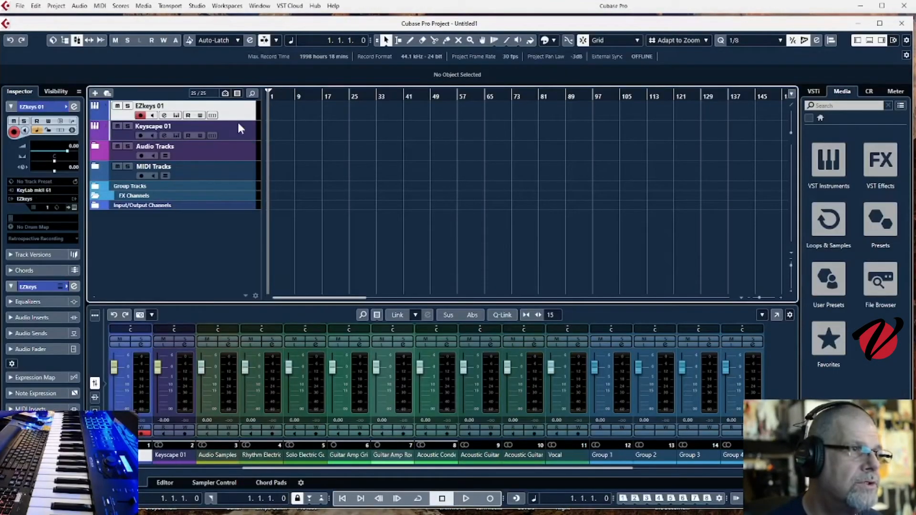
{"action": "right_click", "coordinate": [244, 110]}
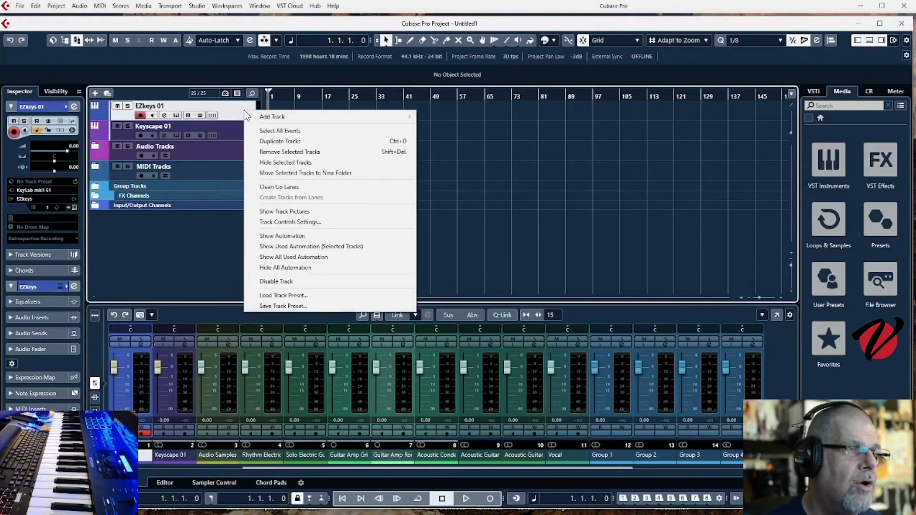
{"action": "left_click", "coordinate": [274, 151]}
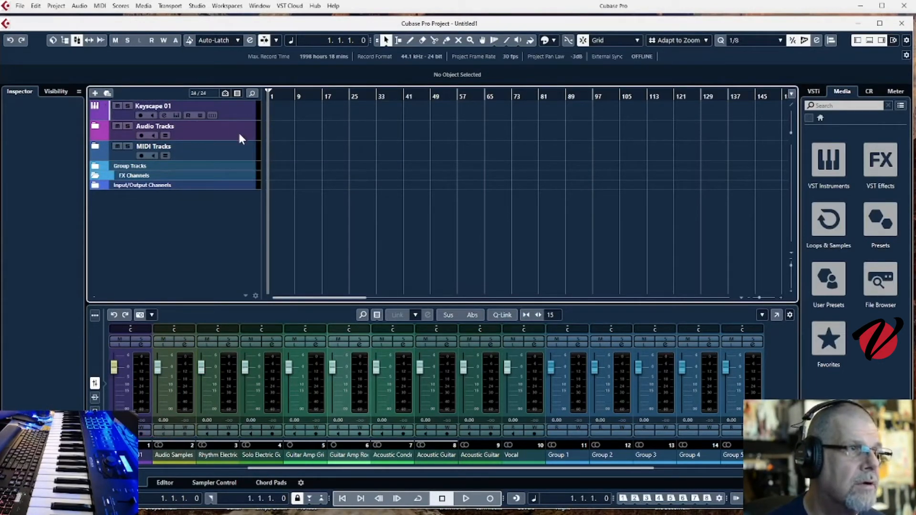
Add one EZdrummer instrument track below Keyscape 01, routed to Scarlett Main Outs, and clear its plug-in window from the project view
{"action": "left_click", "coordinate": [241, 118]}
{"action": "right_click", "coordinate": [243, 116]}
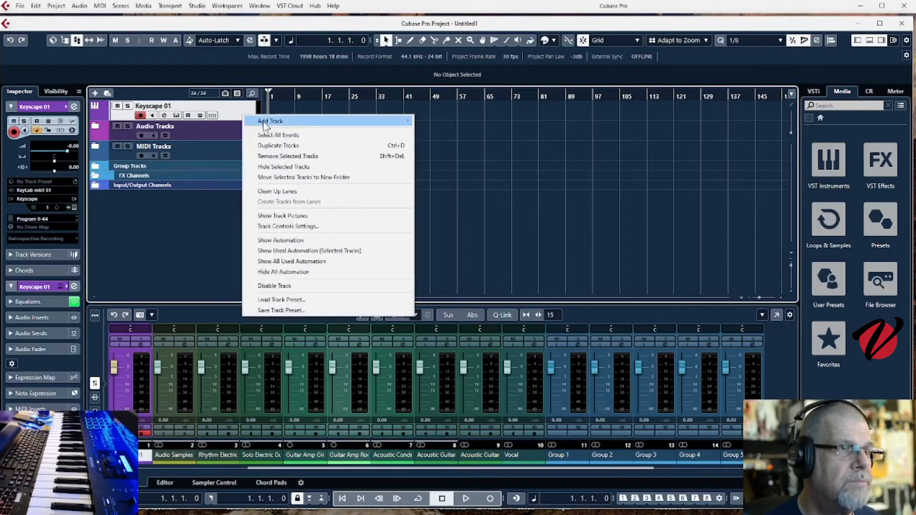
{"action": "mouse_move", "coordinate": [264, 125]}
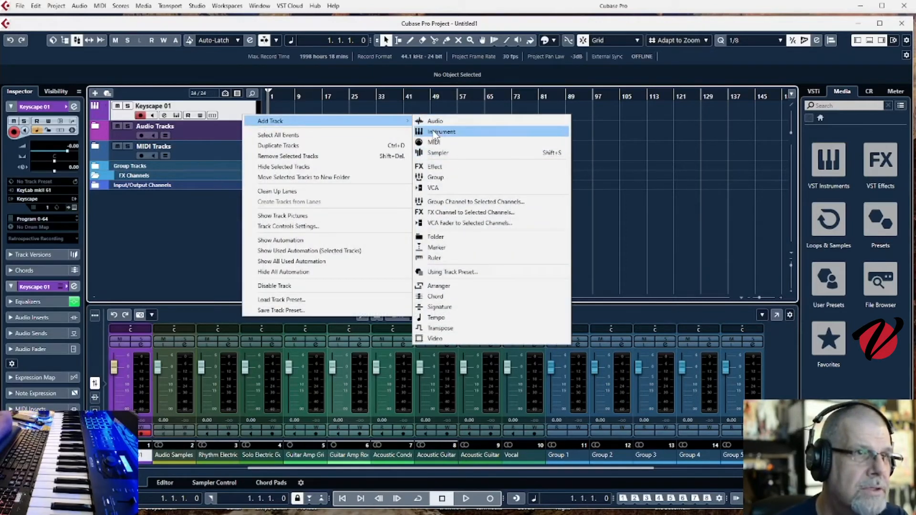
{"action": "left_click", "coordinate": [434, 132]}
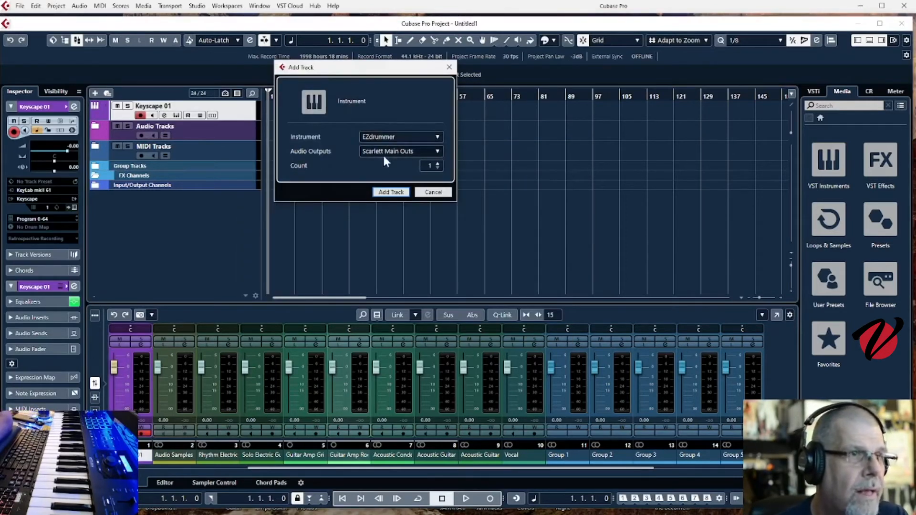
{"action": "left_click", "coordinate": [392, 192]}
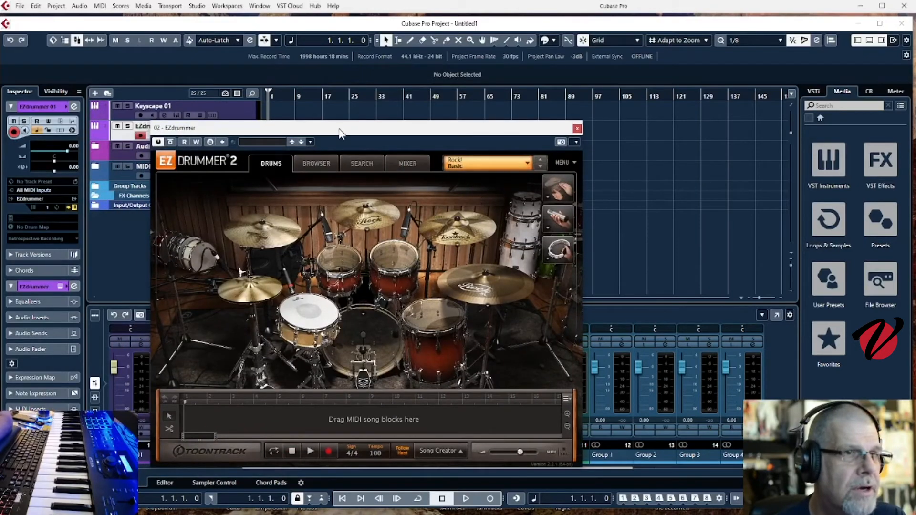
{"action": "left_click_drag", "start_coordinate": [339, 130], "coordinate": [0, 98]}
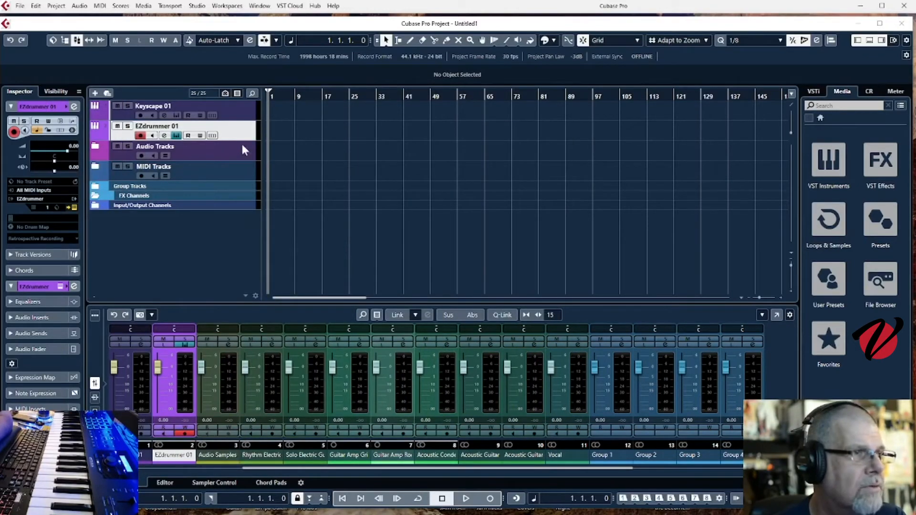
Add one EZbass instrument track below EZdrummer 01, routed to Scarlett Main Outs, and clear its plug-in window from the project view
{"action": "right_click", "coordinate": [245, 128]}
{"action": "mouse_move", "coordinate": [272, 136]}
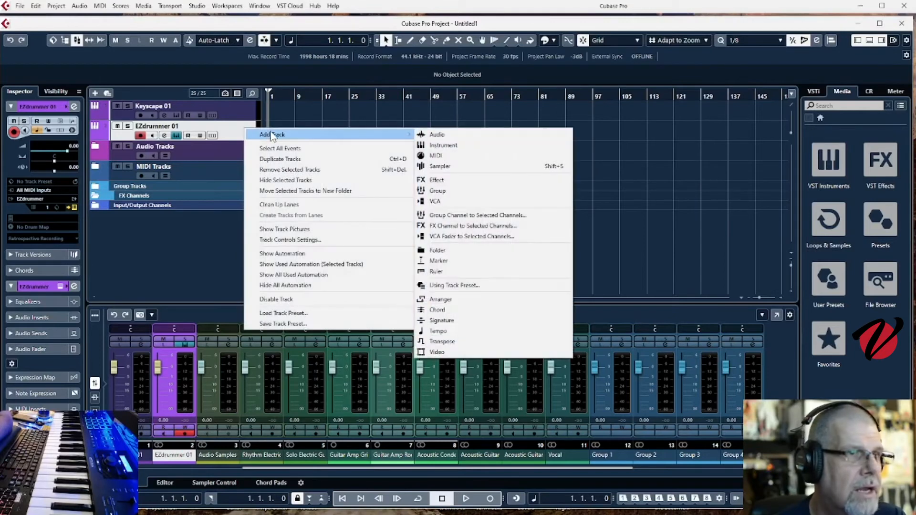
{"action": "left_click", "coordinate": [440, 146]}
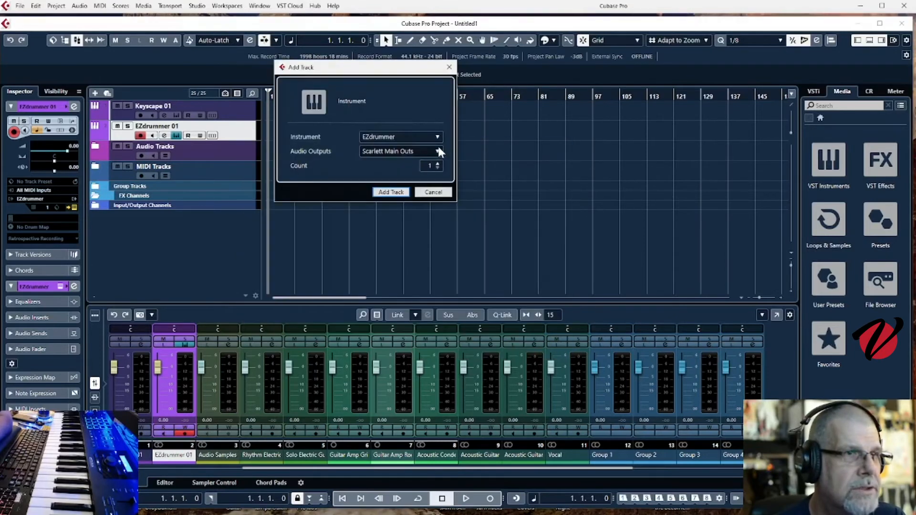
{"action": "left_click", "coordinate": [399, 138]}
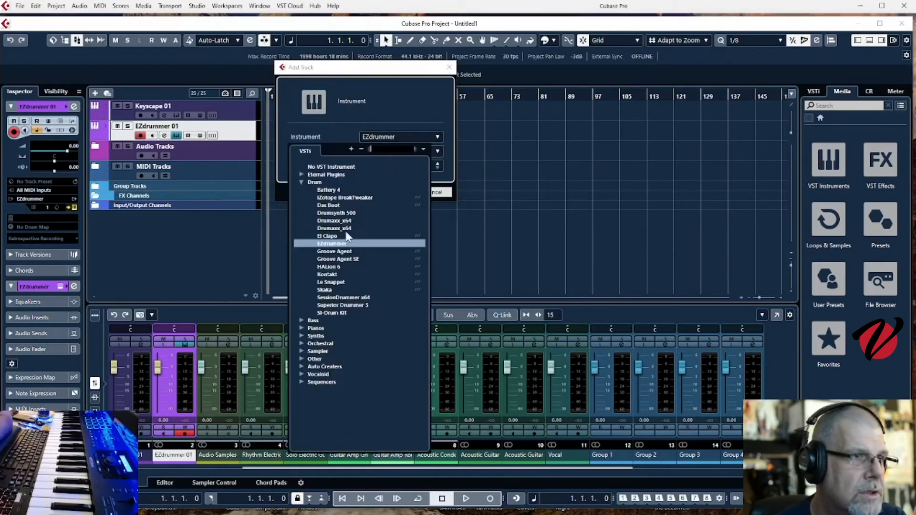
{"action": "left_click", "coordinate": [299, 320]}
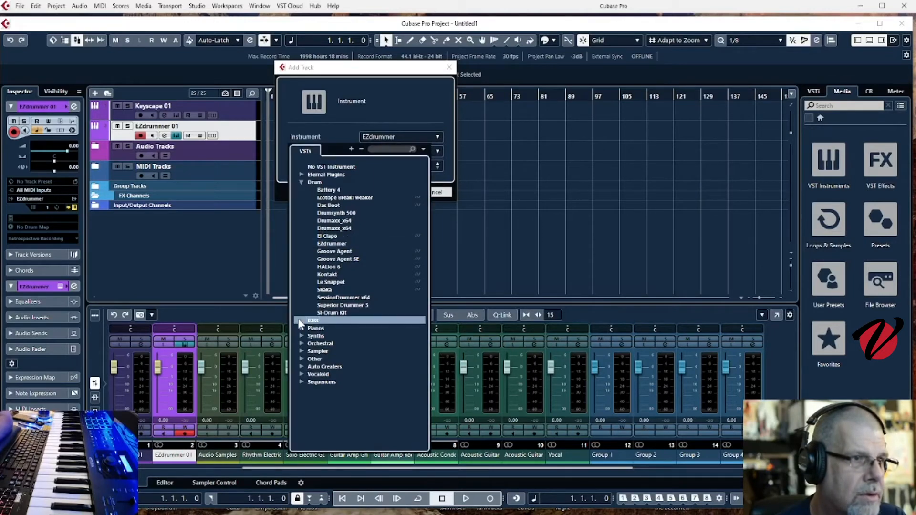
{"action": "left_click", "coordinate": [301, 321]}
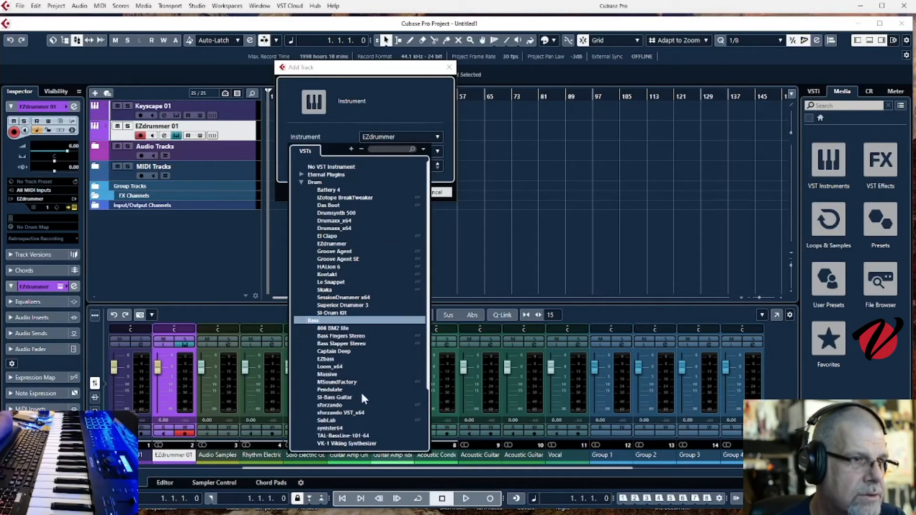
{"action": "left_click", "coordinate": [329, 359]}
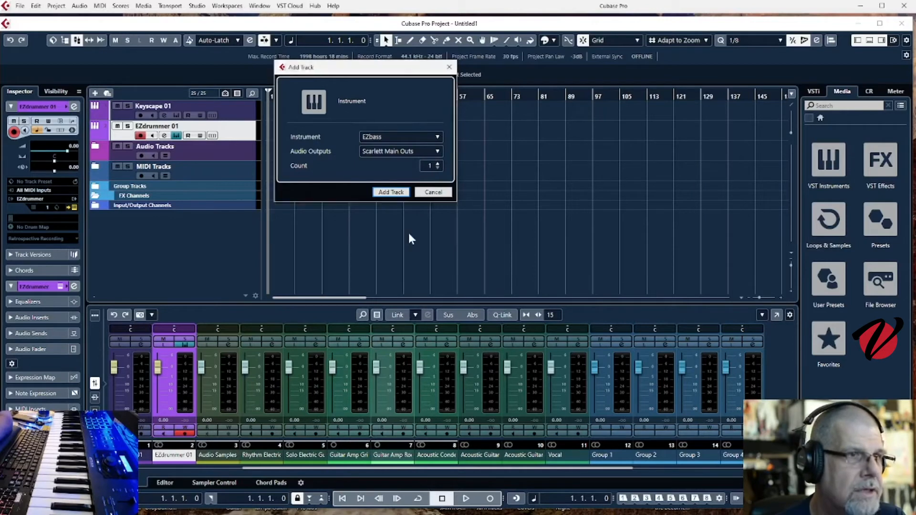
{"action": "left_click", "coordinate": [389, 192]}
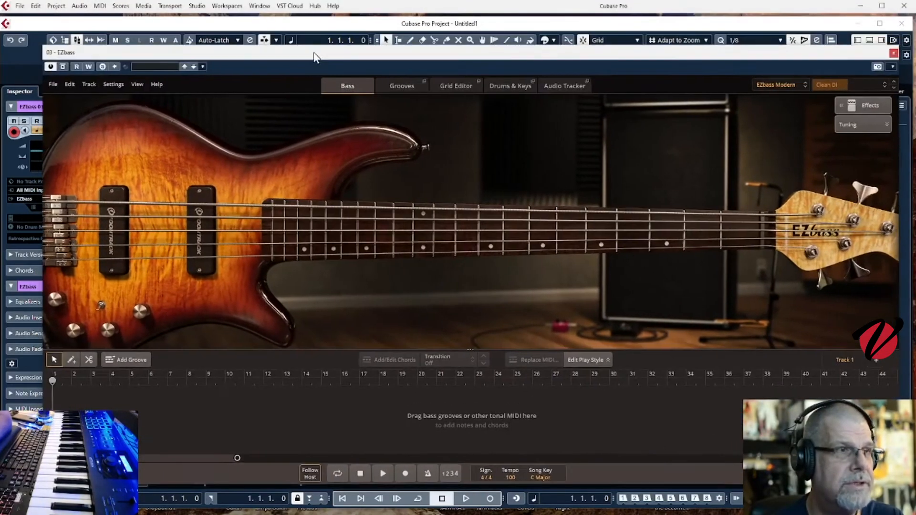
{"action": "left_click_drag", "start_coordinate": [313, 58], "coordinate": [344, 0]}
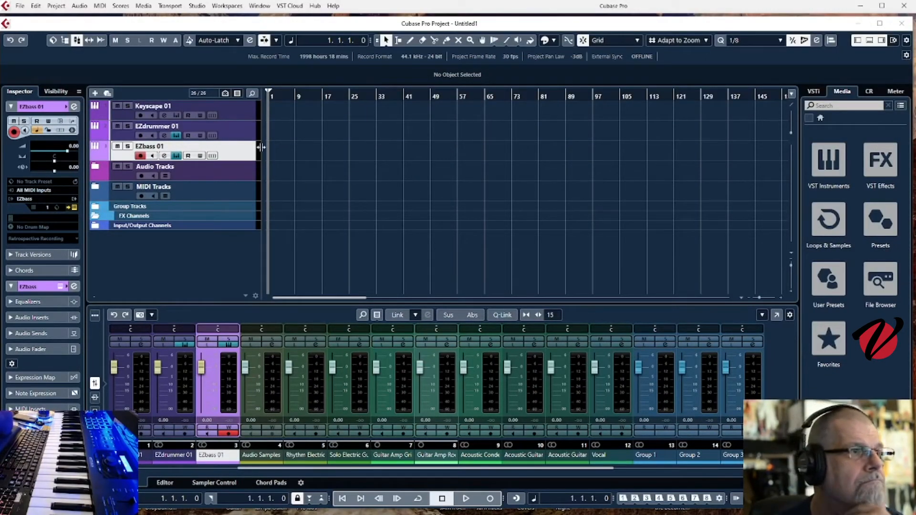
Add one Pigments instrument track below Keyscape 01, routed to Scarlett Main Outs
{"action": "left_click", "coordinate": [243, 109]}
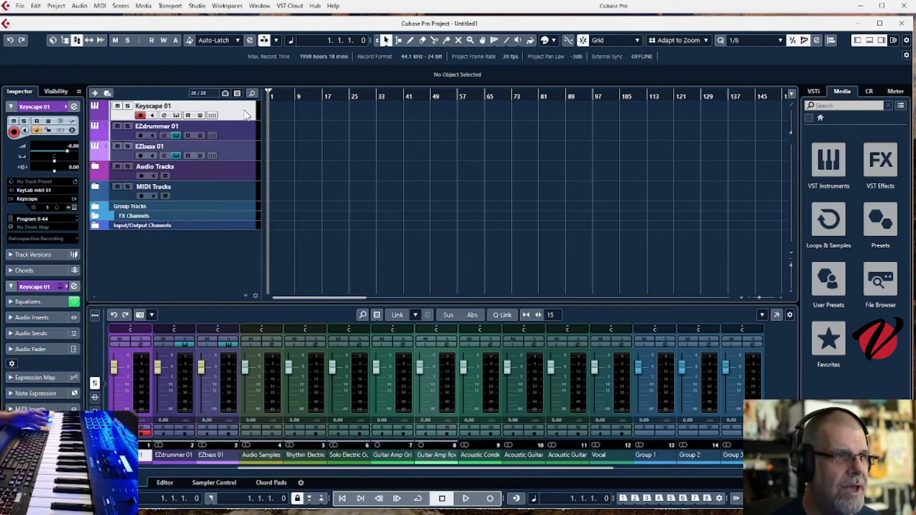
{"action": "right_click", "coordinate": [246, 115]}
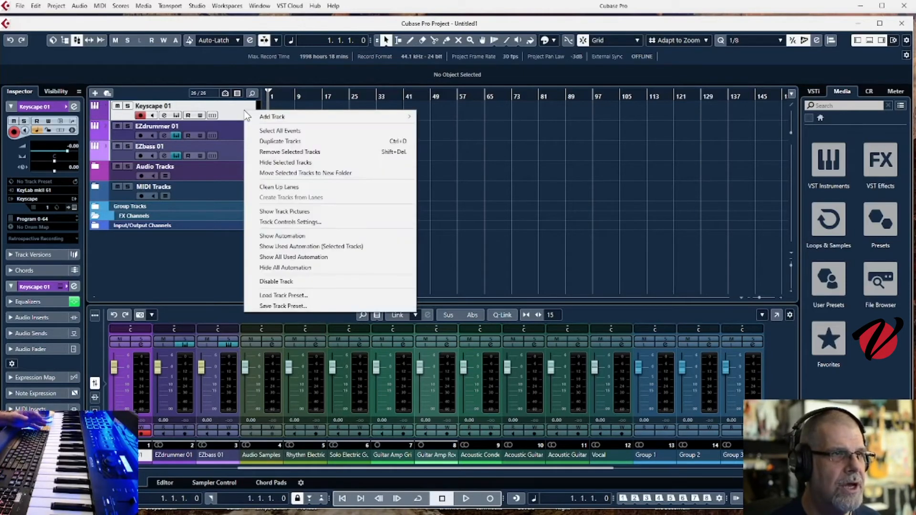
{"action": "mouse_move", "coordinate": [289, 119]}
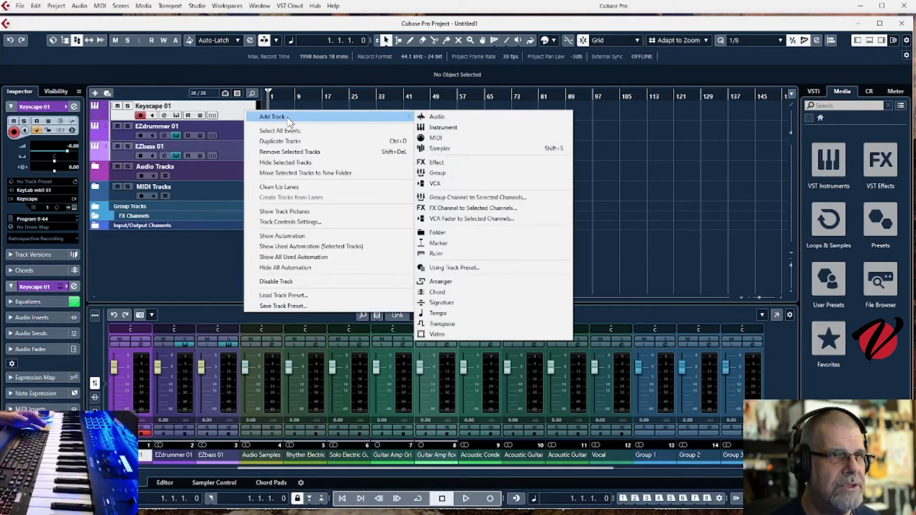
{"action": "left_click", "coordinate": [473, 126]}
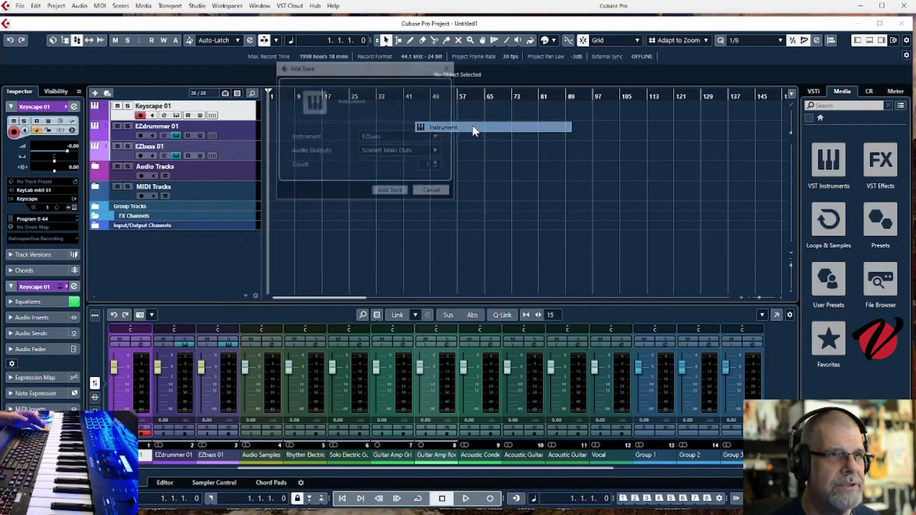
{"action": "left_click", "coordinate": [381, 136]}
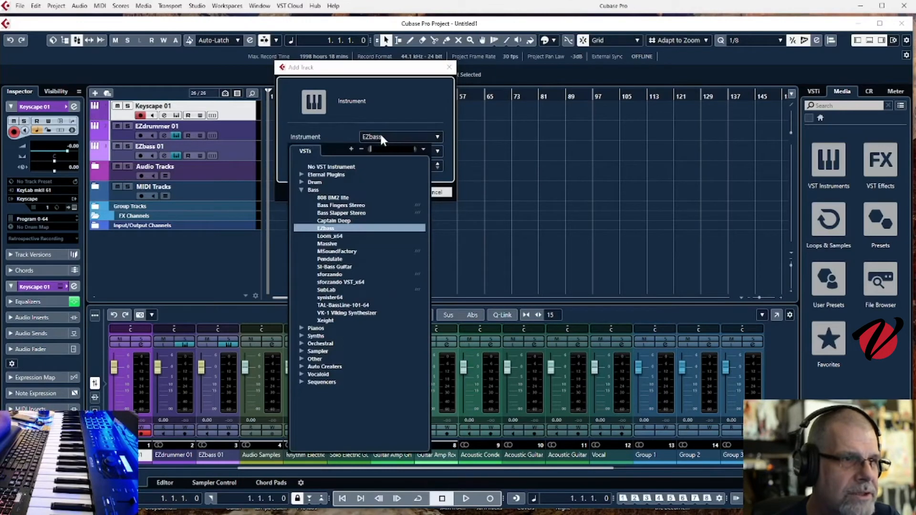
{"action": "left_click", "coordinate": [302, 335]}
{"action": "scroll", "coordinate": [416, 330], "scroll_direction": "down", "scroll_amount": 5}
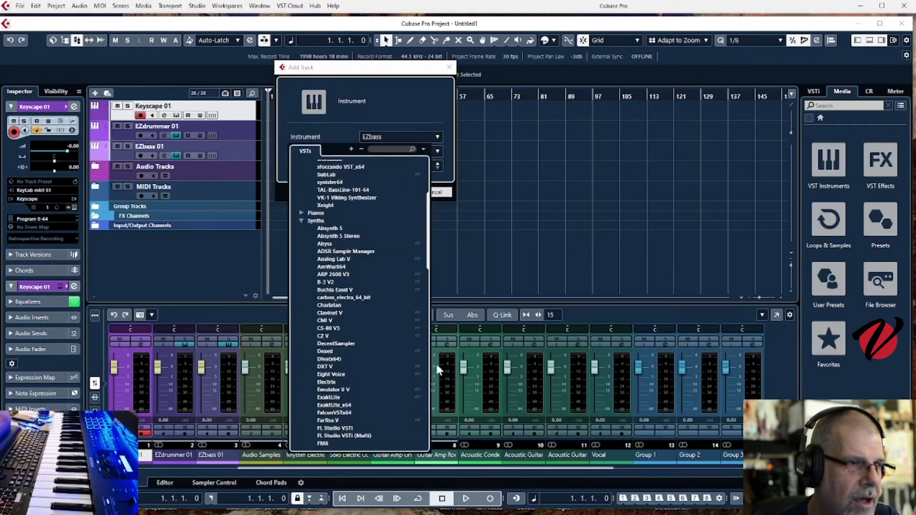
{"action": "scroll", "coordinate": [354, 320], "scroll_direction": "down", "scroll_amount": 7}
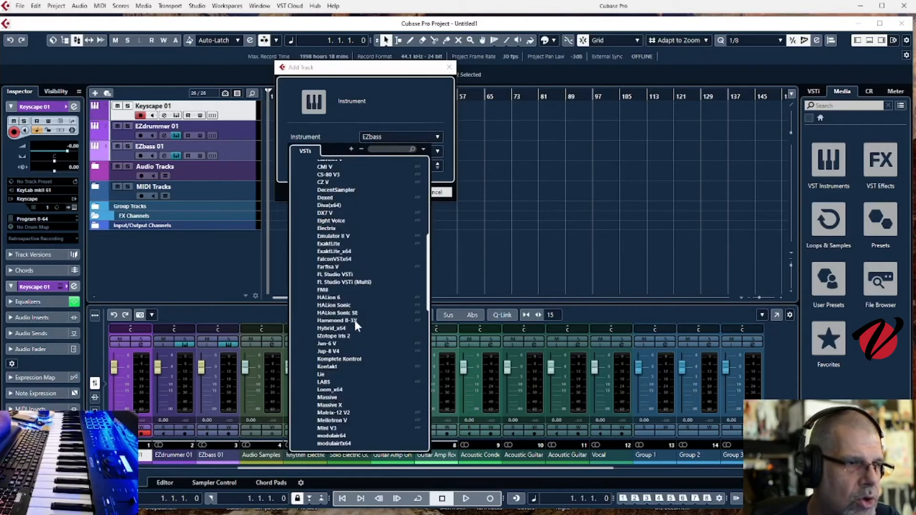
{"action": "scroll", "coordinate": [354, 319], "scroll_direction": "down", "scroll_amount": 3}
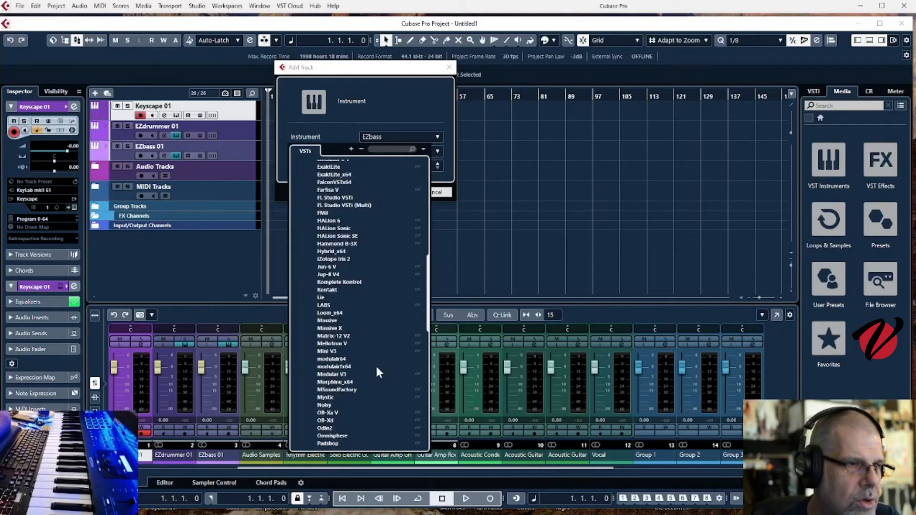
{"action": "scroll", "coordinate": [389, 368], "scroll_direction": "down", "scroll_amount": 2}
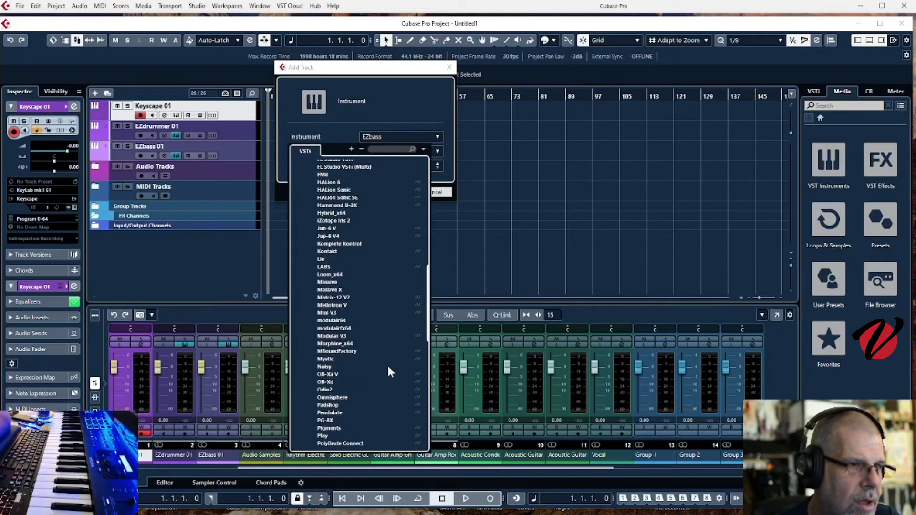
{"action": "left_click", "coordinate": [329, 428]}
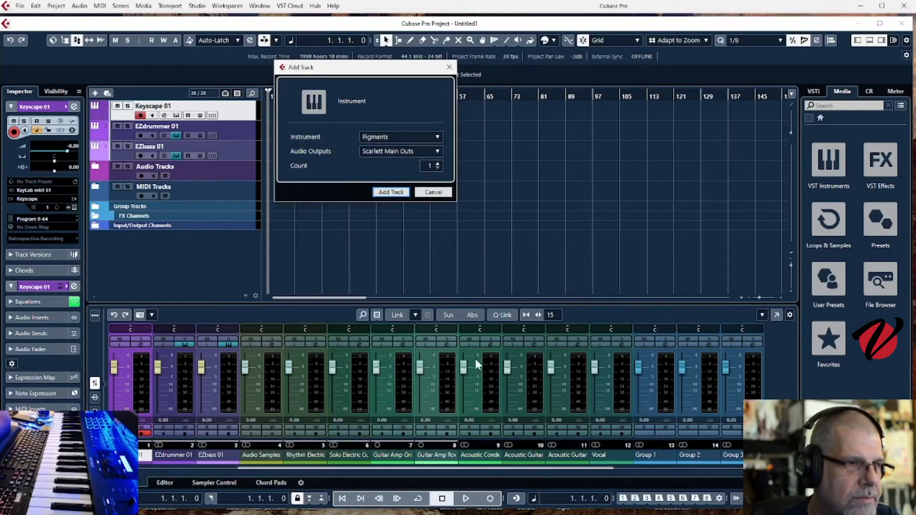
{"action": "left_click", "coordinate": [389, 192]}
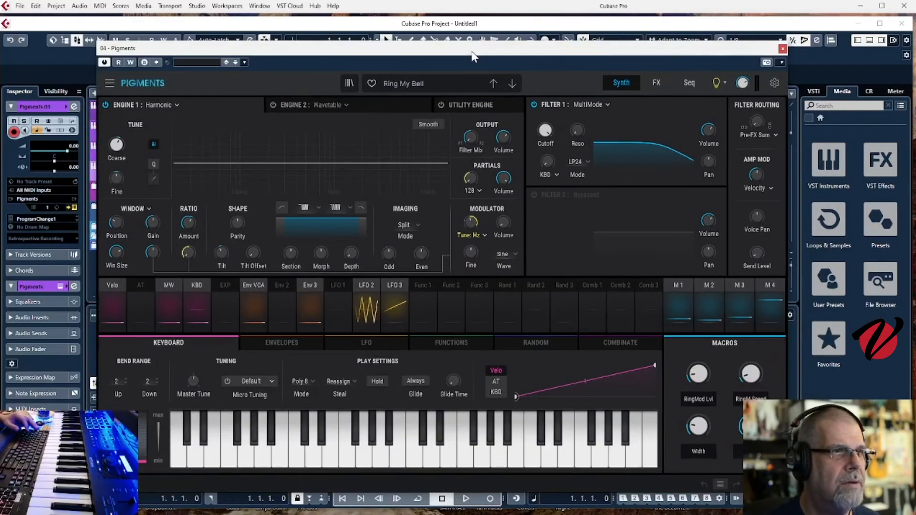
Audition the Pigments Strings presets from Avalon Strings onward, keep Call Me Monday, and clear the plug-in window from the project view
{"action": "left_click", "coordinate": [403, 85]}
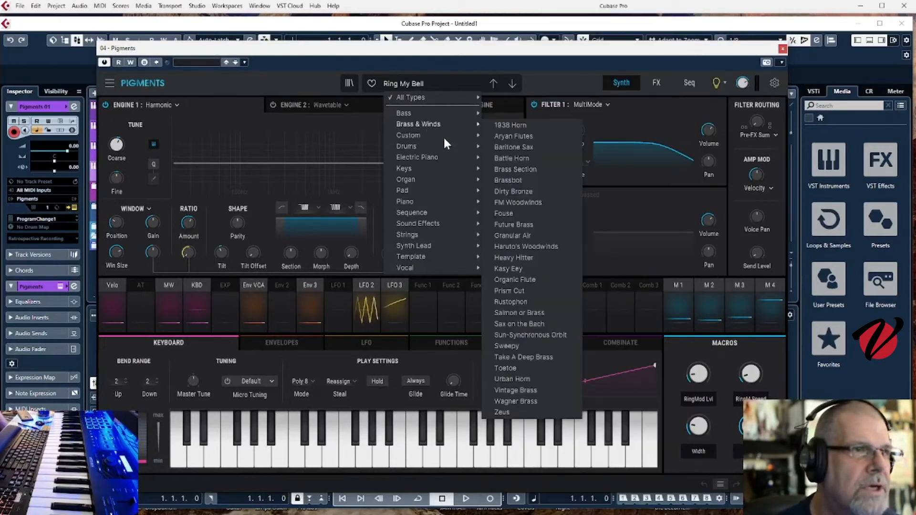
{"action": "mouse_move", "coordinate": [427, 150]}
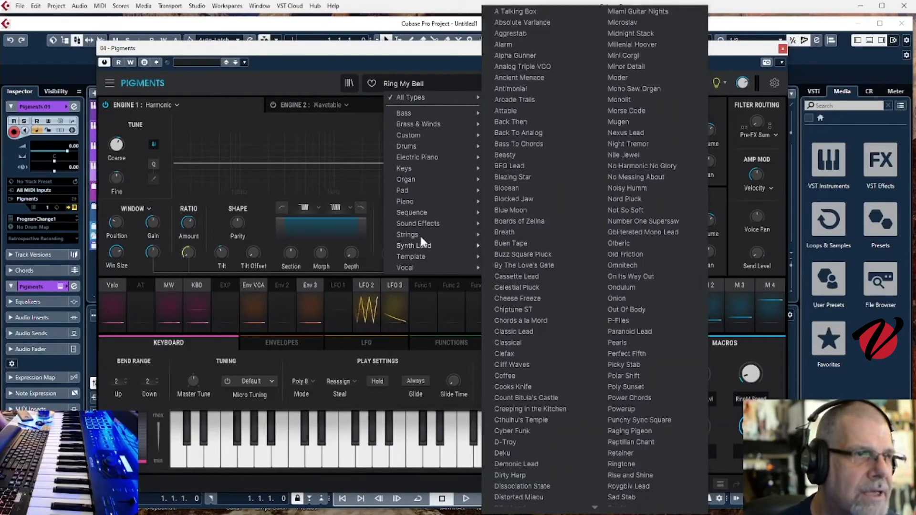
{"action": "mouse_move", "coordinate": [420, 235]}
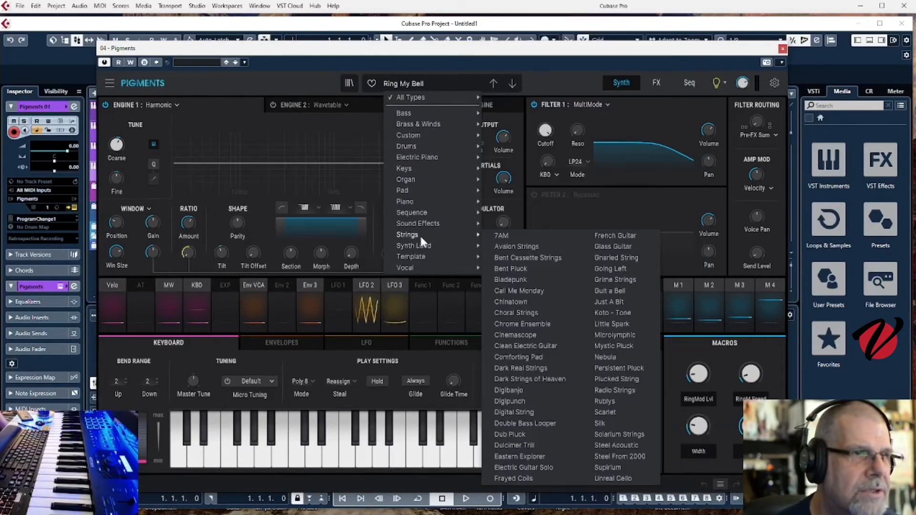
{"action": "left_click", "coordinate": [509, 247]}
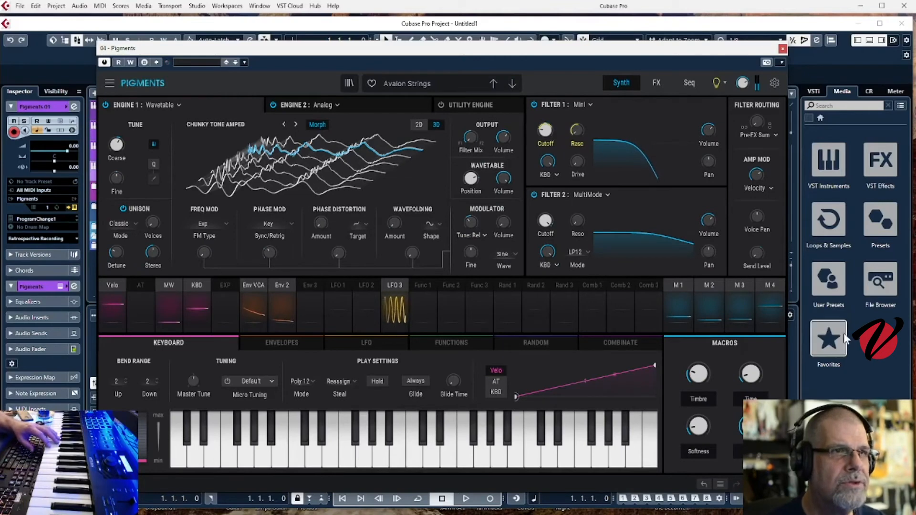
{"action": "left_click", "coordinate": [512, 83]}
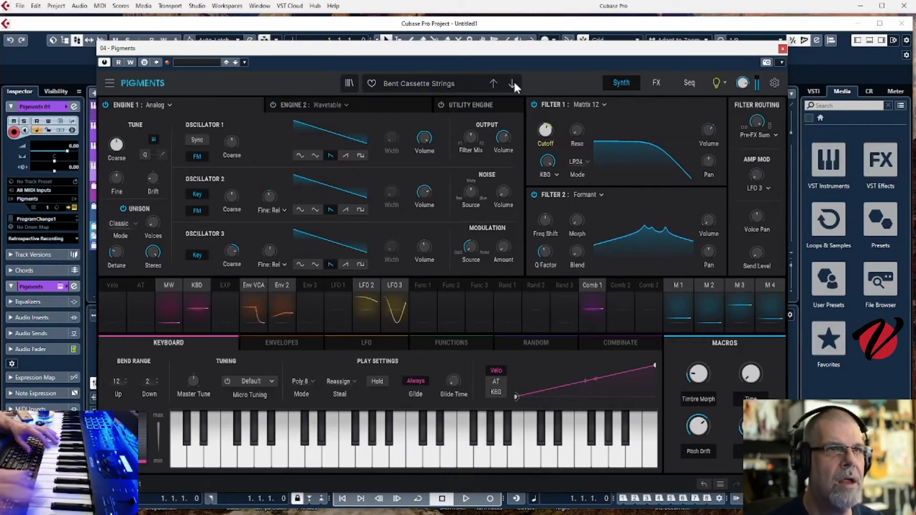
{"action": "left_click", "coordinate": [513, 82]}
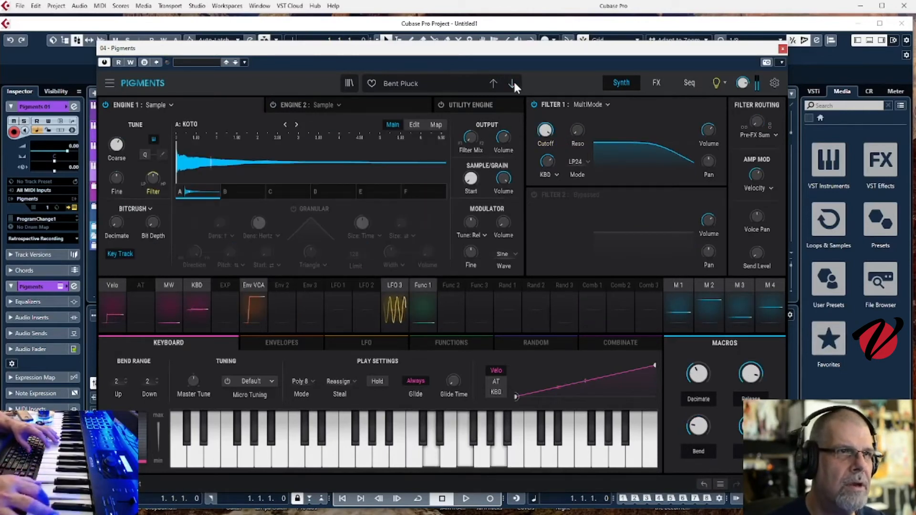
{"action": "left_click", "coordinate": [512, 82]}
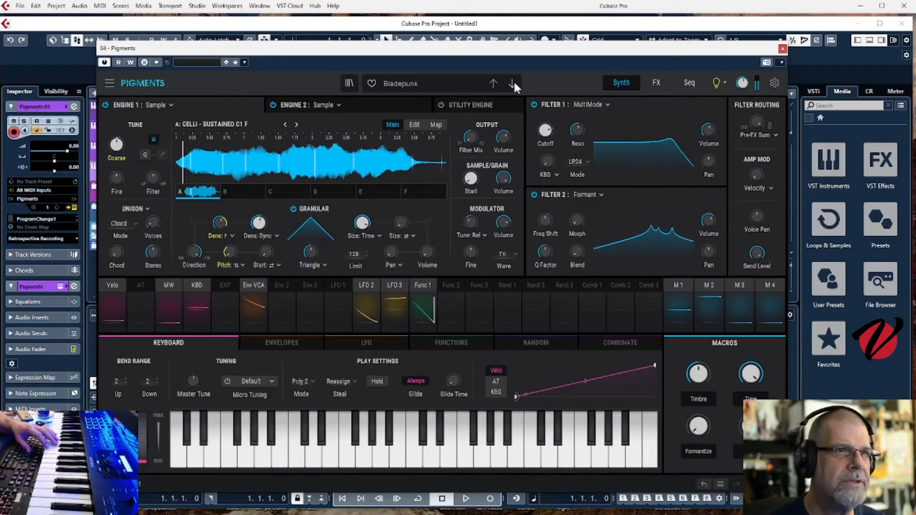
{"action": "left_click", "coordinate": [513, 82]}
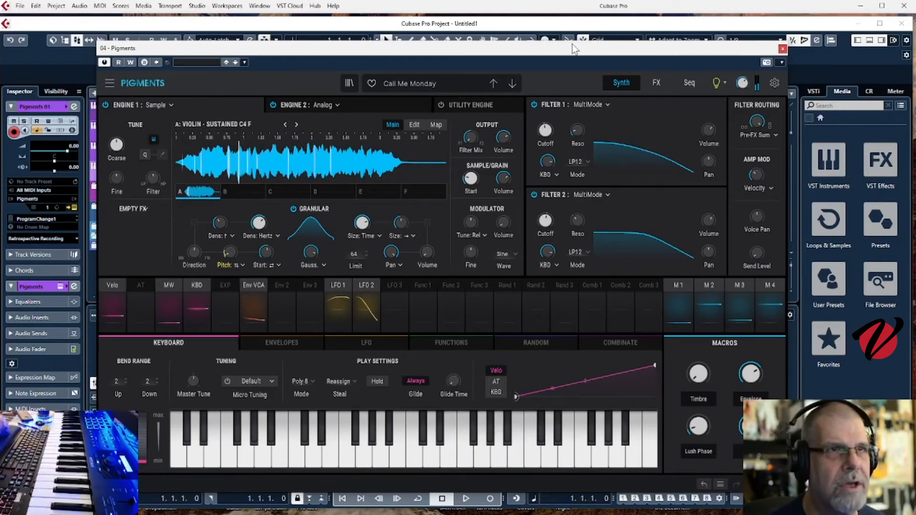
{"action": "left_click_drag", "start_coordinate": [571, 50], "coordinate": [0, 72]}
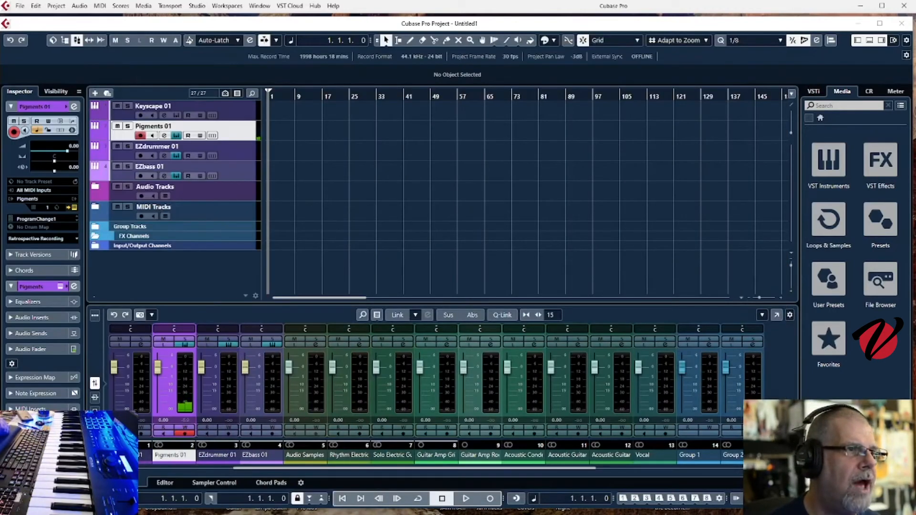
Duplicate the Pigments 01 track until there are three copies of it above EZdrummer 01
{"action": "left_click", "coordinate": [237, 138]}
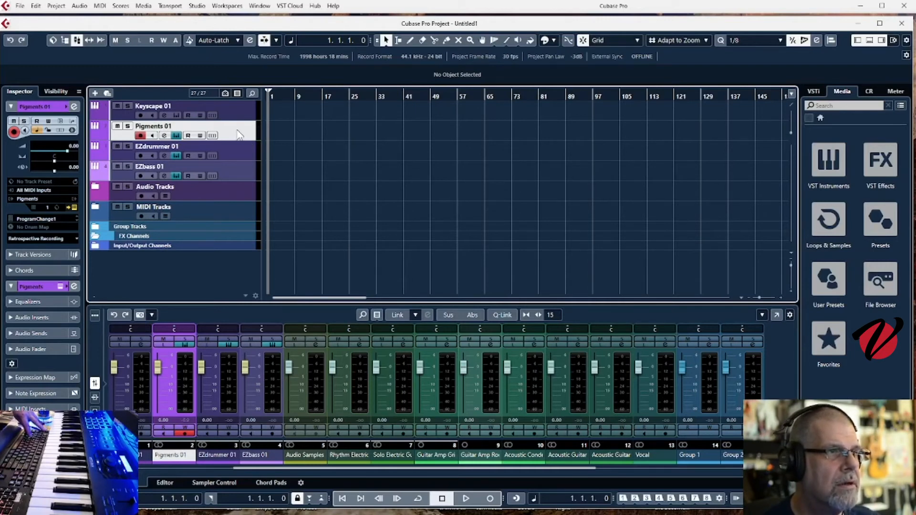
{"action": "key", "text": "shift+d"}
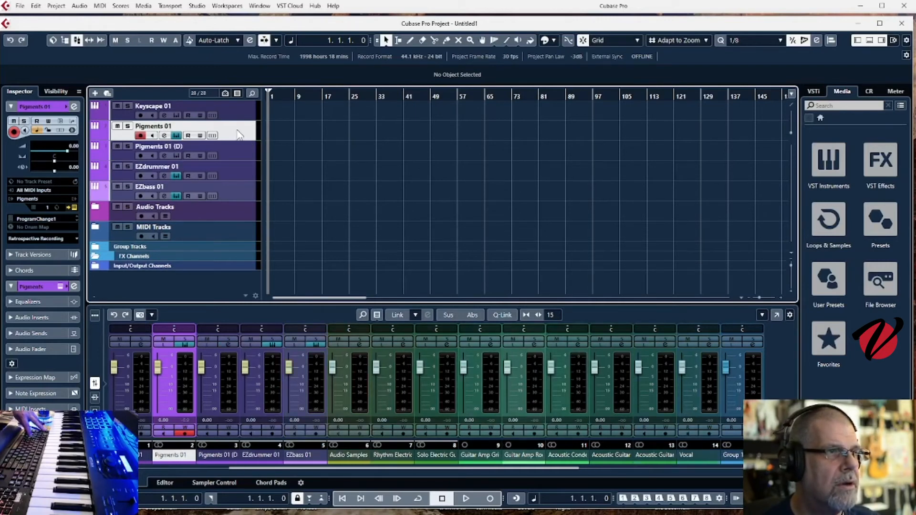
{"action": "left_click", "coordinate": [234, 157]}
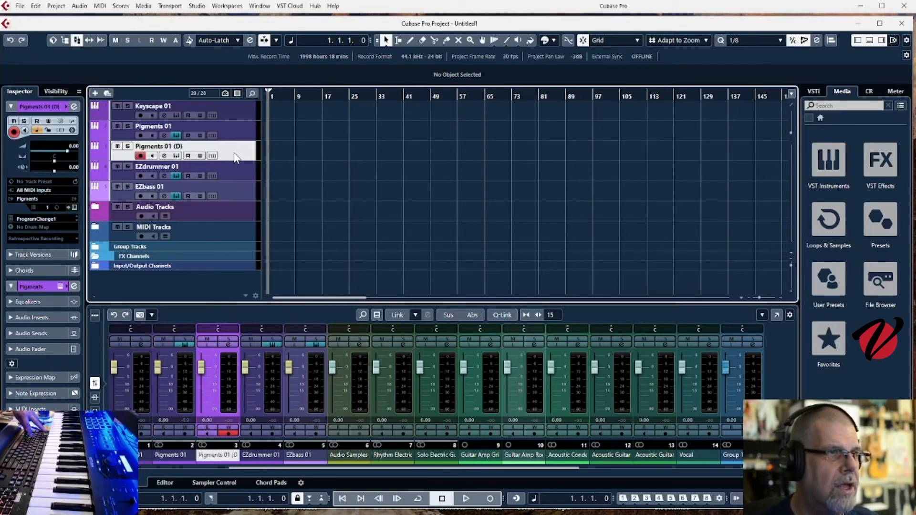
{"action": "key", "text": "ctrl+shift+d"}
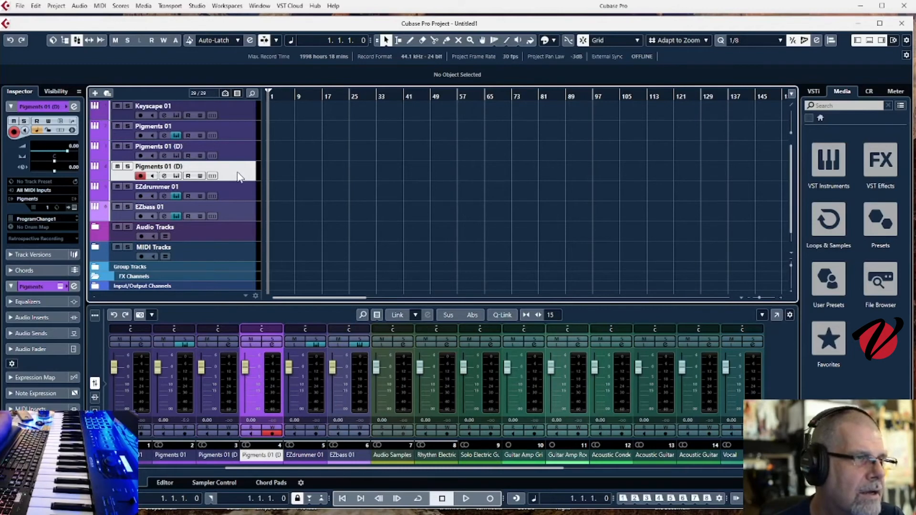
{"action": "key", "text": "shift+d"}
Change the preset of a duplicated Pigments instrument to Calliope and clear its plug-in window from the project view
{"action": "left_click", "coordinate": [229, 155]}
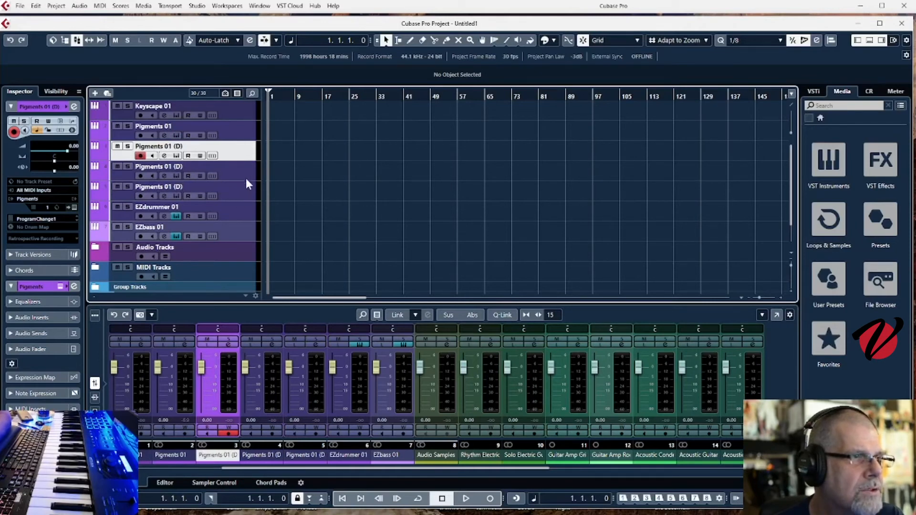
{"action": "double_click", "coordinate": [249, 150]}
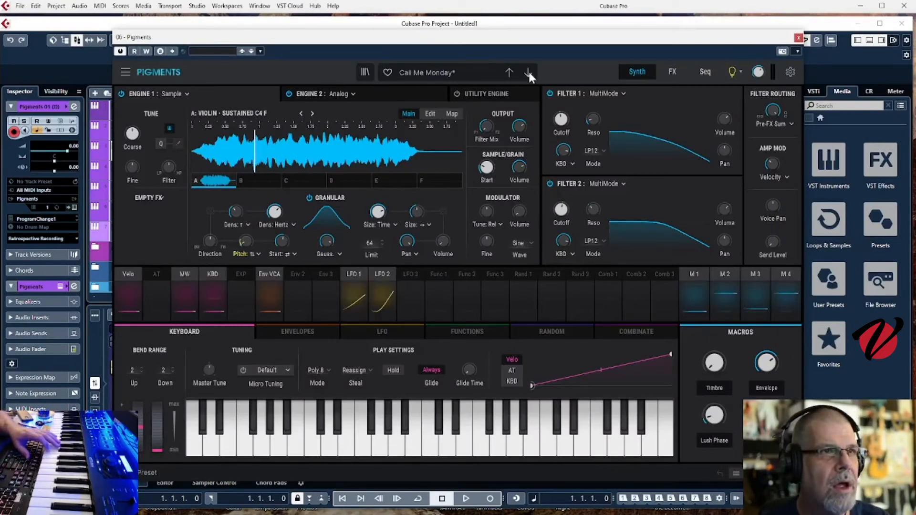
{"action": "left_click", "coordinate": [528, 73]}
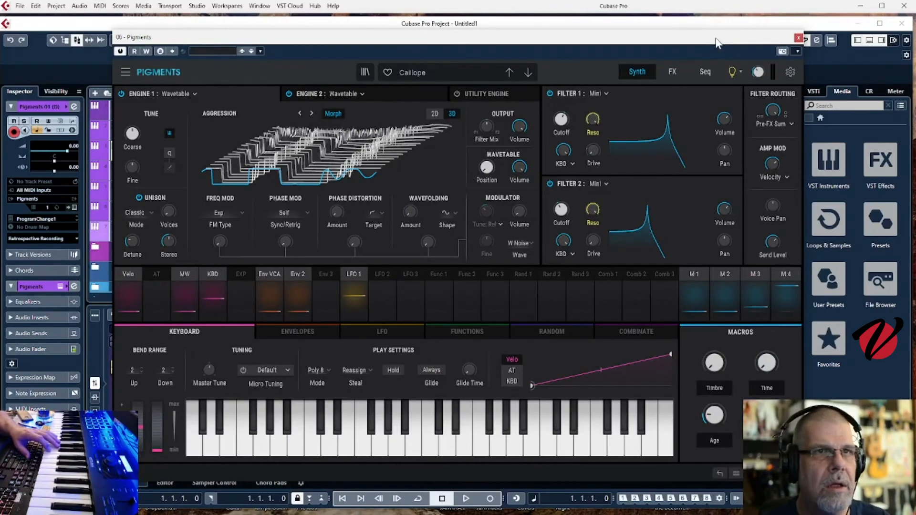
{"action": "left_click_drag", "start_coordinate": [715, 40], "coordinate": [0, 53]}
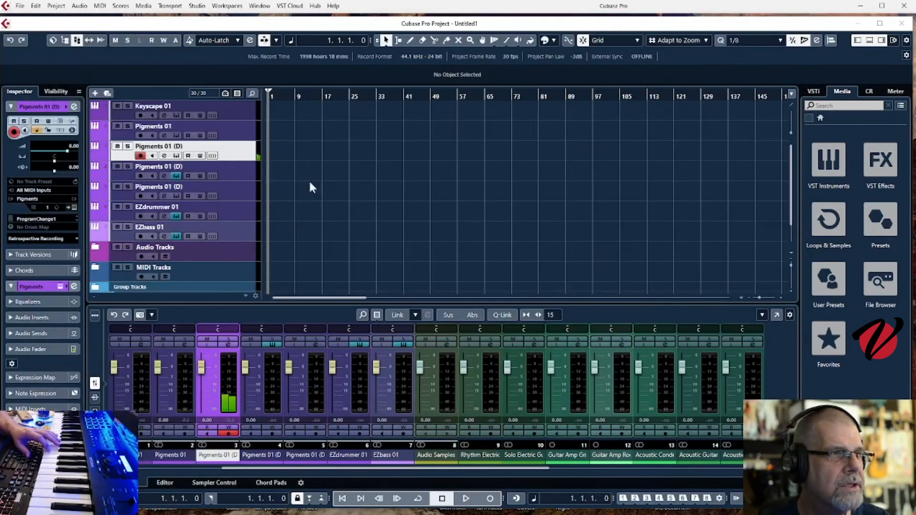
Load the Strings preset Dark Strings of Heaven in the second Pigments duplicate and close its plug-in window
{"action": "left_click", "coordinate": [241, 173]}
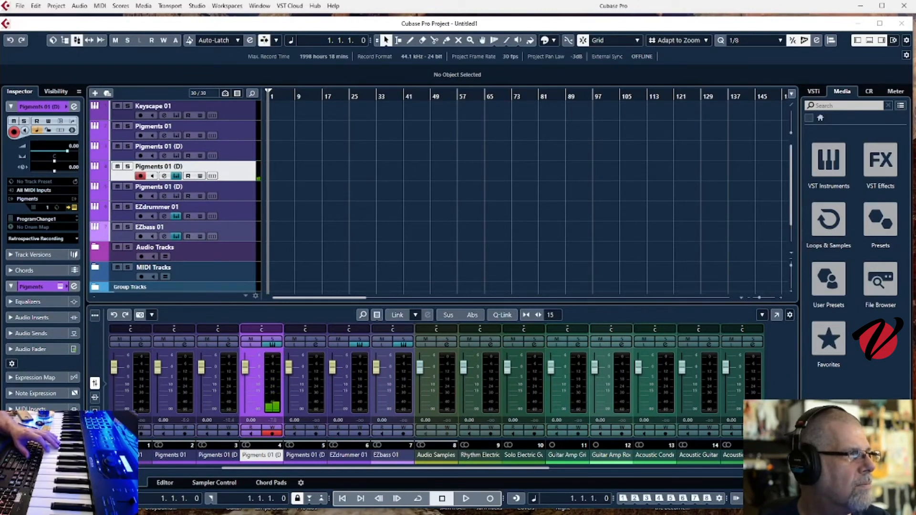
{"action": "left_click_drag", "start_coordinate": [915, 109], "coordinate": [477, 62]}
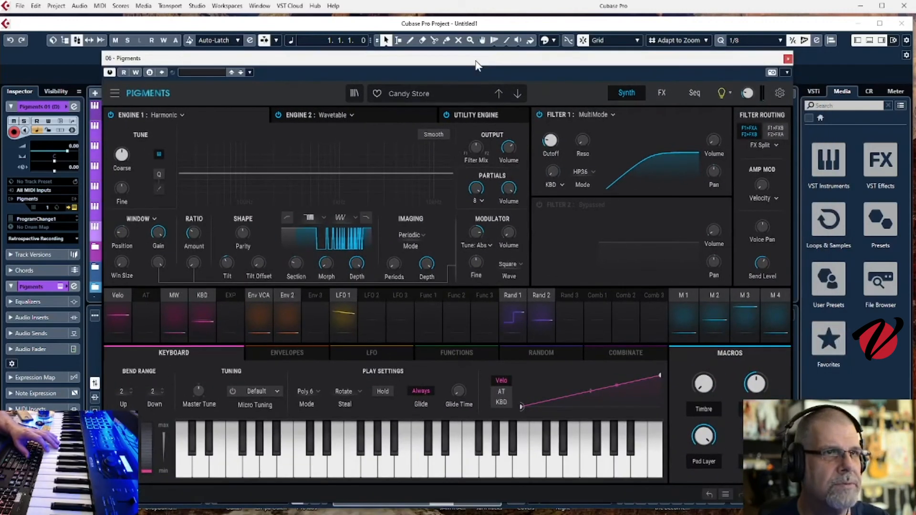
{"action": "left_click", "coordinate": [418, 94]}
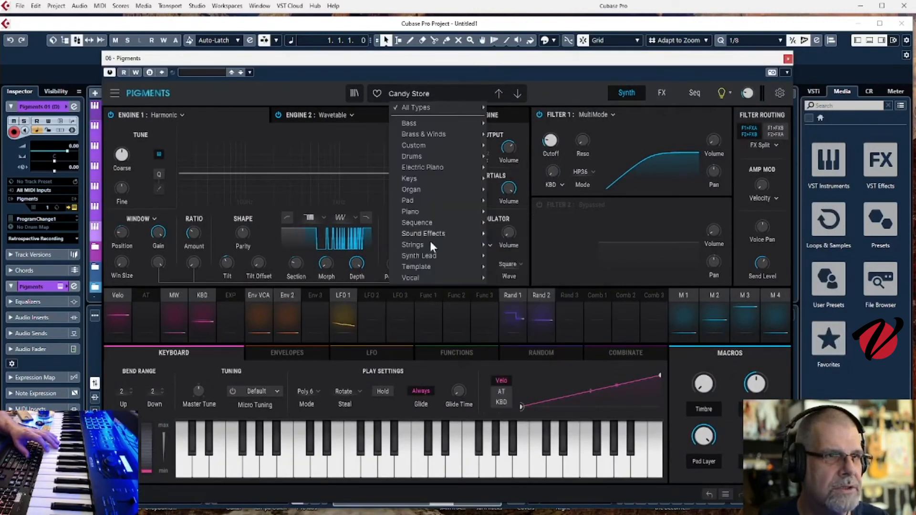
{"action": "mouse_move", "coordinate": [424, 244]}
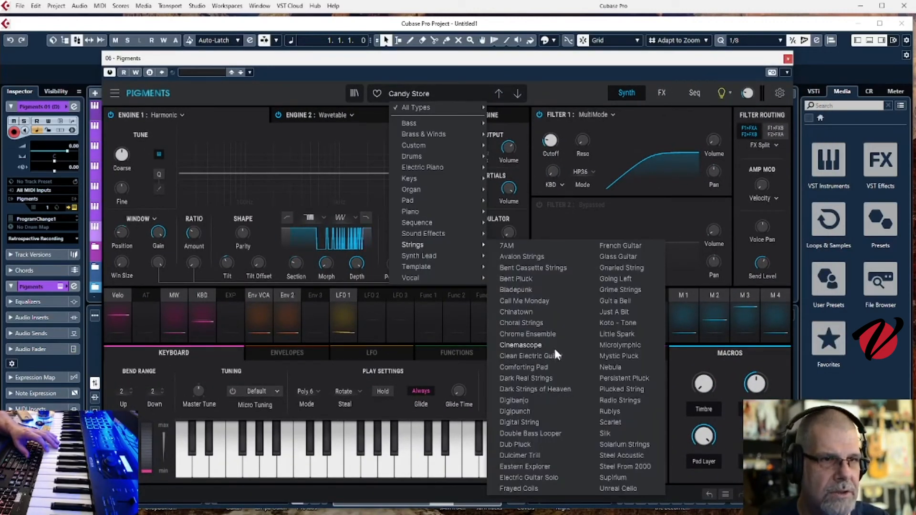
{"action": "left_click", "coordinate": [525, 389]}
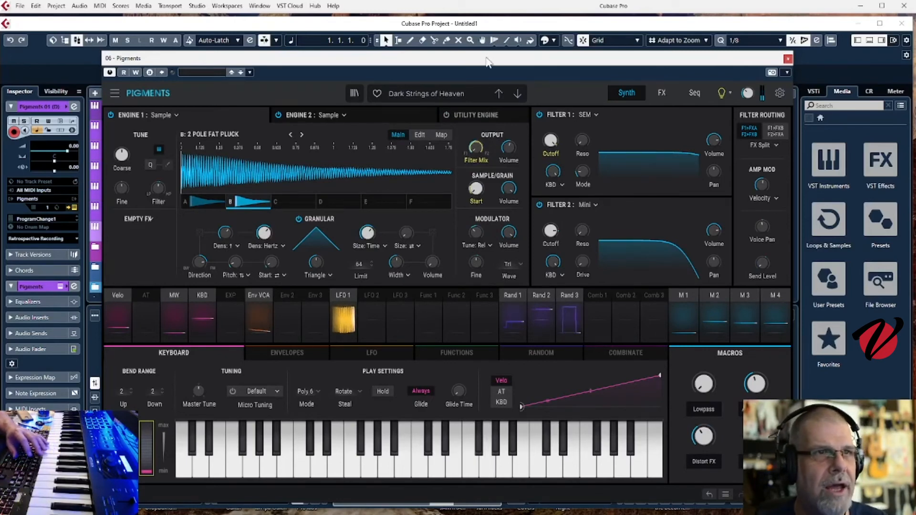
{"action": "left_click_drag", "start_coordinate": [487, 63], "coordinate": [0, 89]}
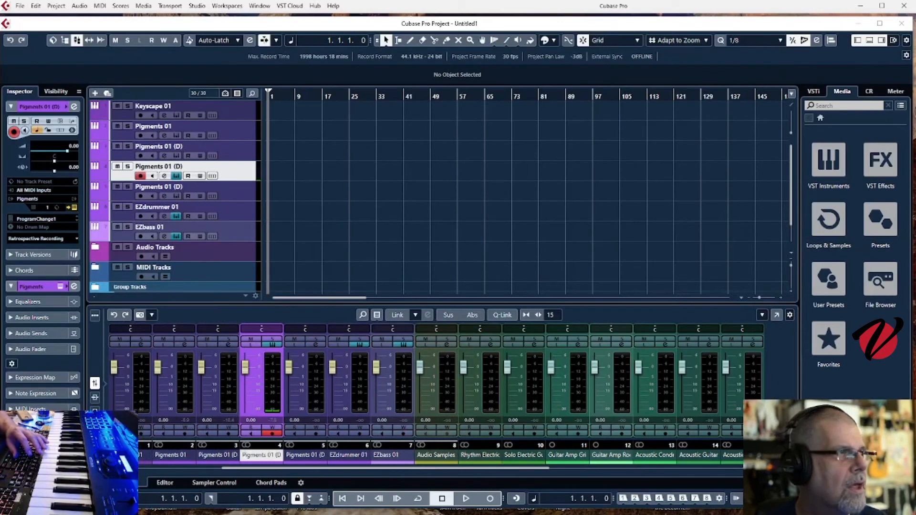
{"action": "left_click", "coordinate": [176, 175]}
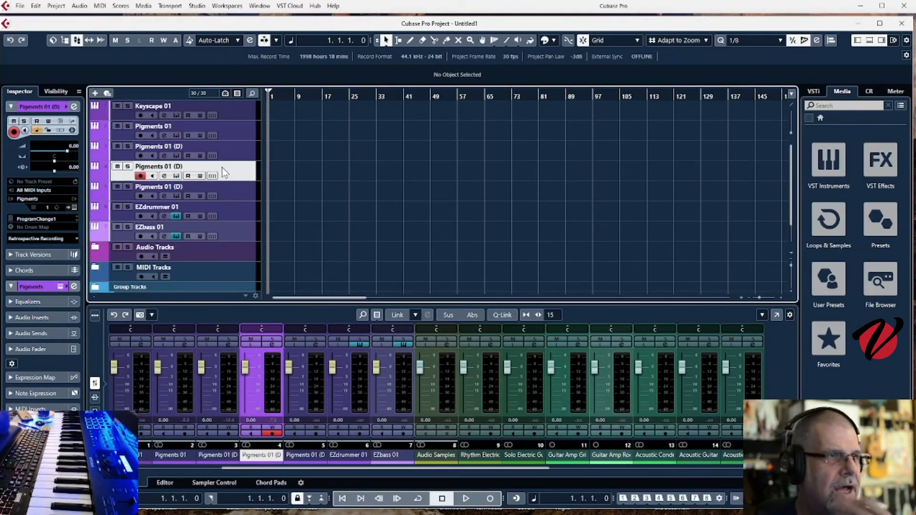
Open the import of tracks from the 7 Years Of August project and include its Piano track
{"action": "left_click", "coordinate": [247, 117]}
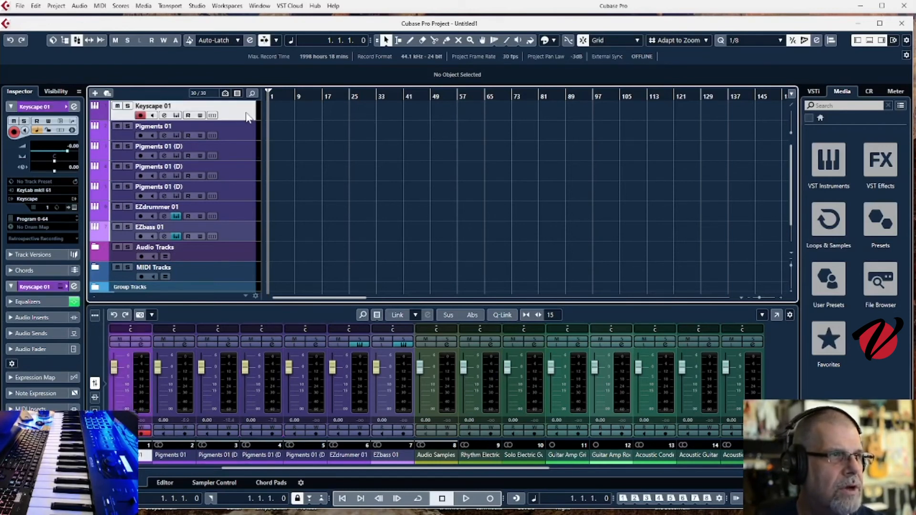
{"action": "left_click", "coordinate": [20, 7]}
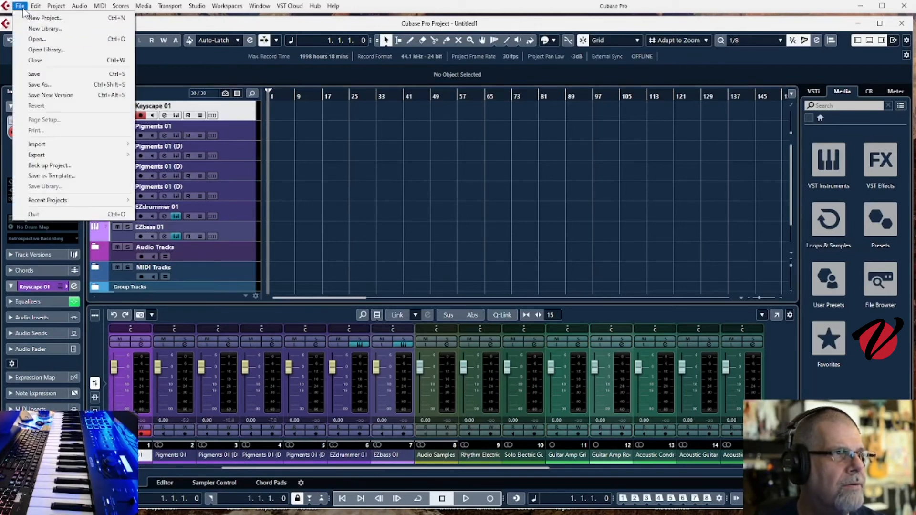
{"action": "mouse_move", "coordinate": [67, 144]}
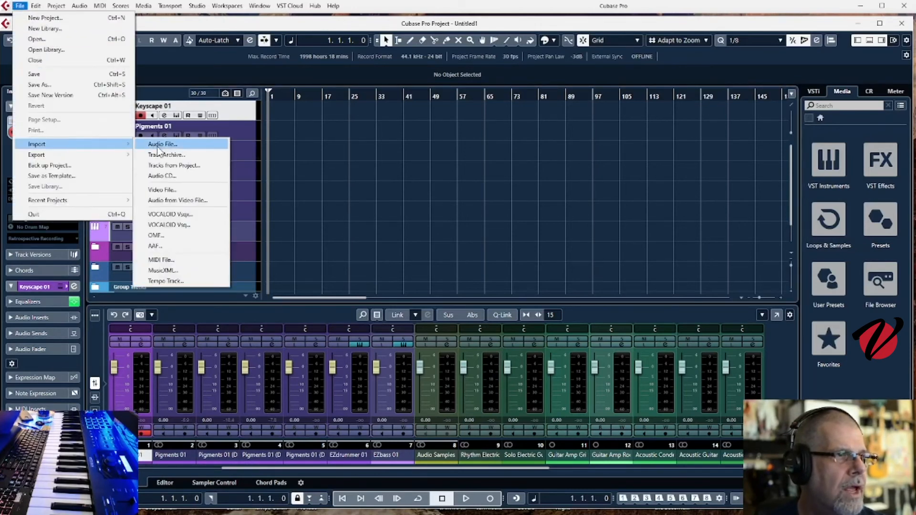
{"action": "left_click", "coordinate": [191, 166]}
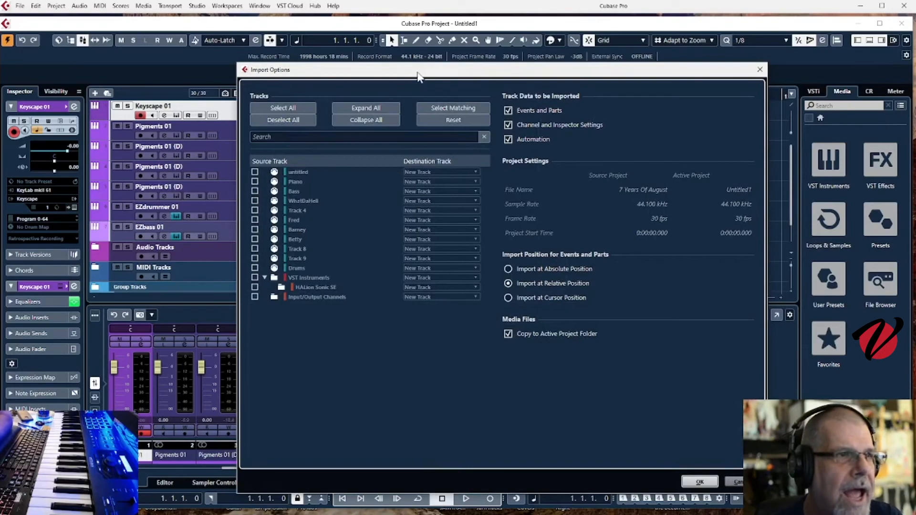
{"action": "left_click_drag", "start_coordinate": [418, 73], "coordinate": [491, 73]}
{"action": "left_click", "coordinate": [326, 179]}
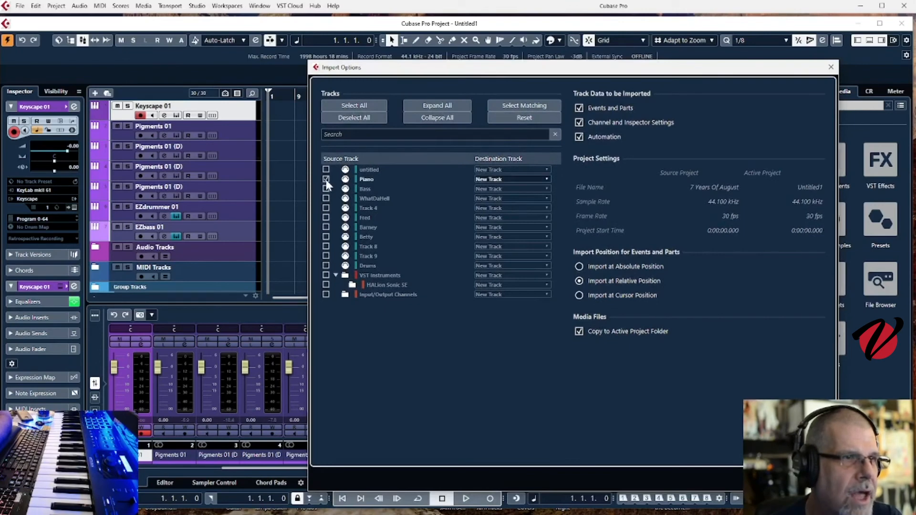
Check which destination tracks are offered for the Piano and Bass source tracks in the import options
{"action": "left_click", "coordinate": [547, 179]}
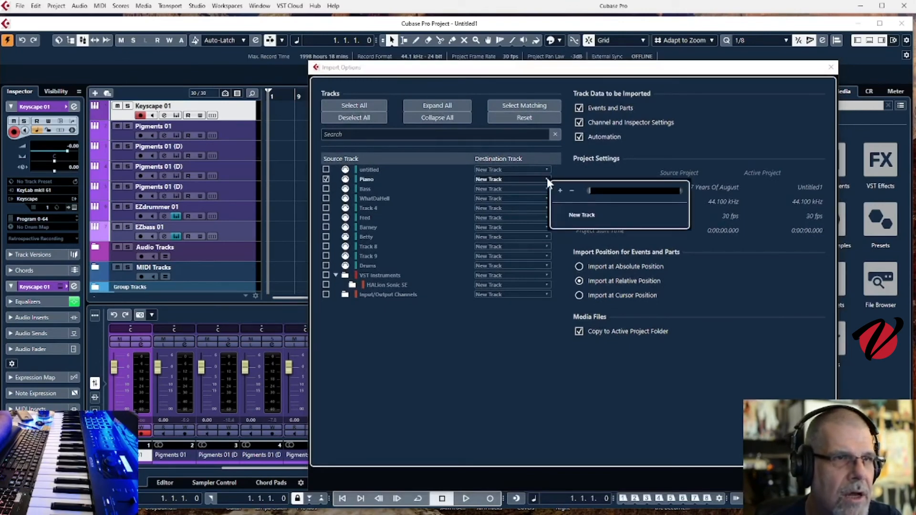
{"action": "left_click", "coordinate": [578, 215]}
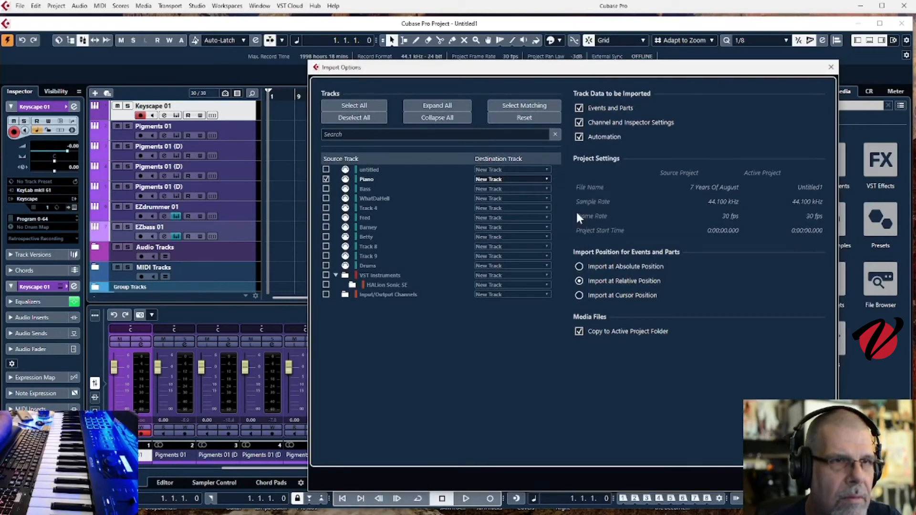
{"action": "left_click", "coordinate": [547, 179]}
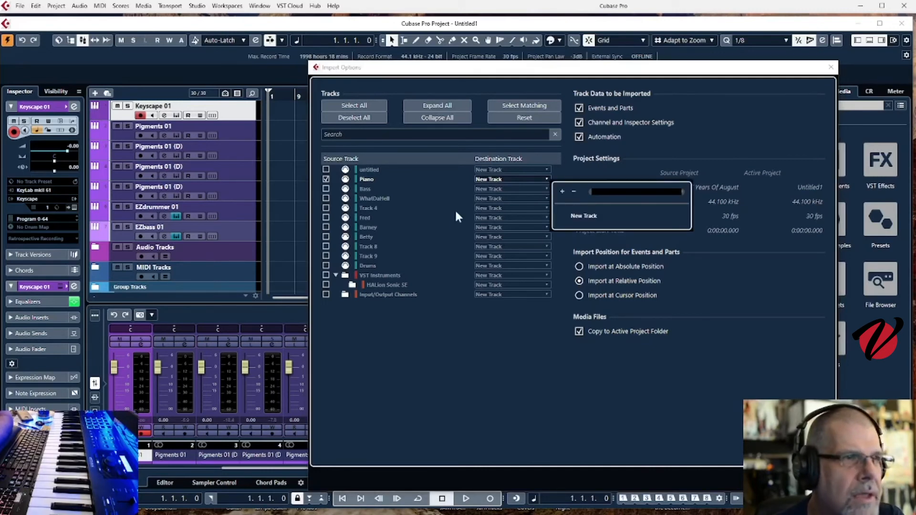
{"action": "left_click", "coordinate": [500, 344]}
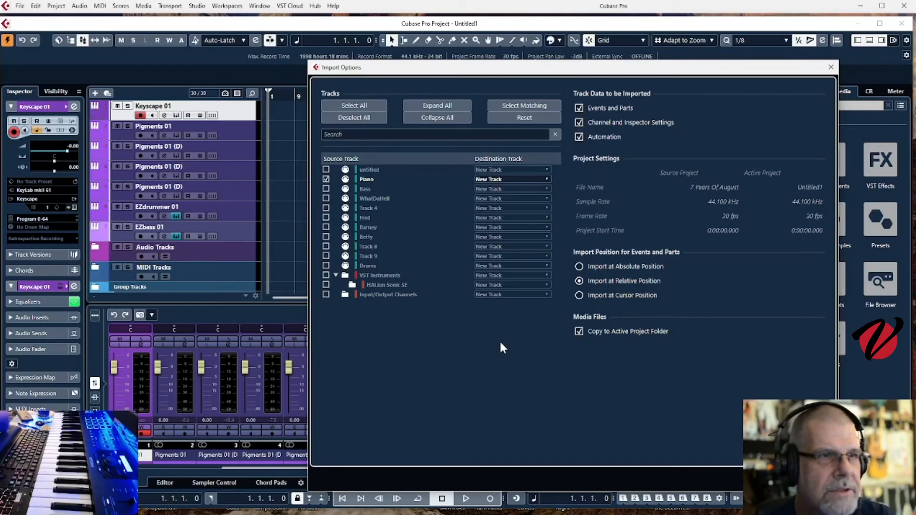
{"action": "left_click", "coordinate": [549, 190]}
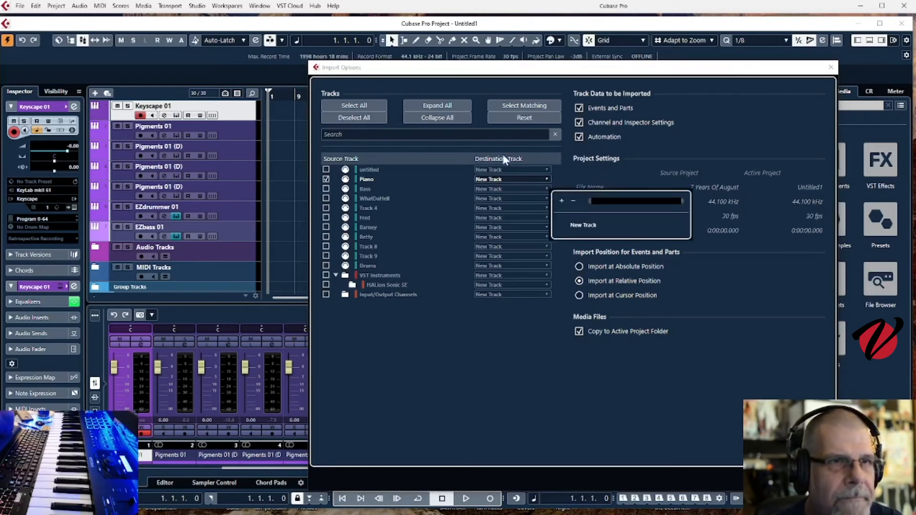
{"action": "left_click", "coordinate": [509, 322]}
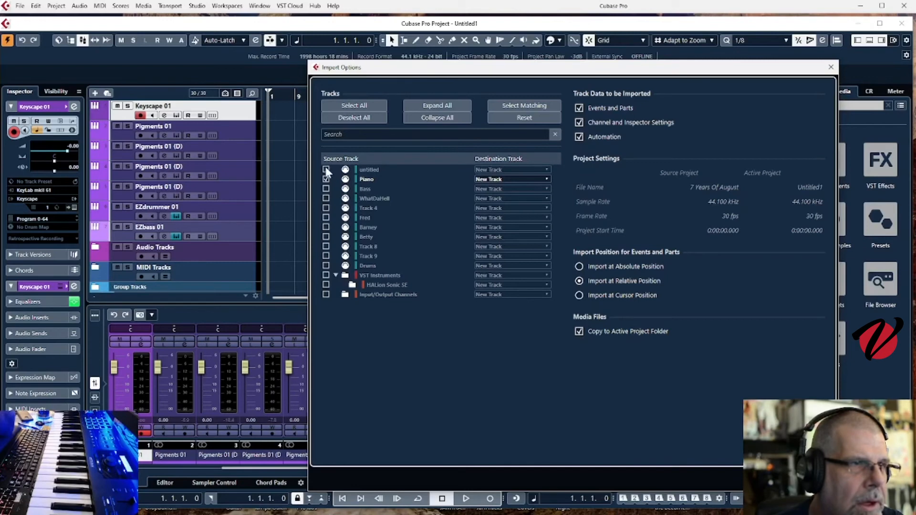
Add Bass, WhatDaHell, Fred, Barney, Betty and Drums to the selection and import the chosen source tracks as new tracks
{"action": "left_click", "coordinate": [325, 189]}
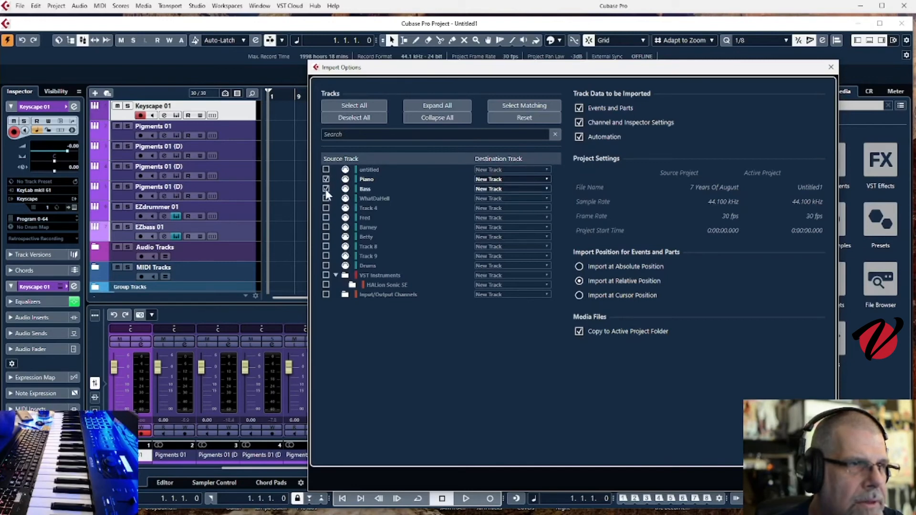
{"action": "left_click", "coordinate": [326, 199]}
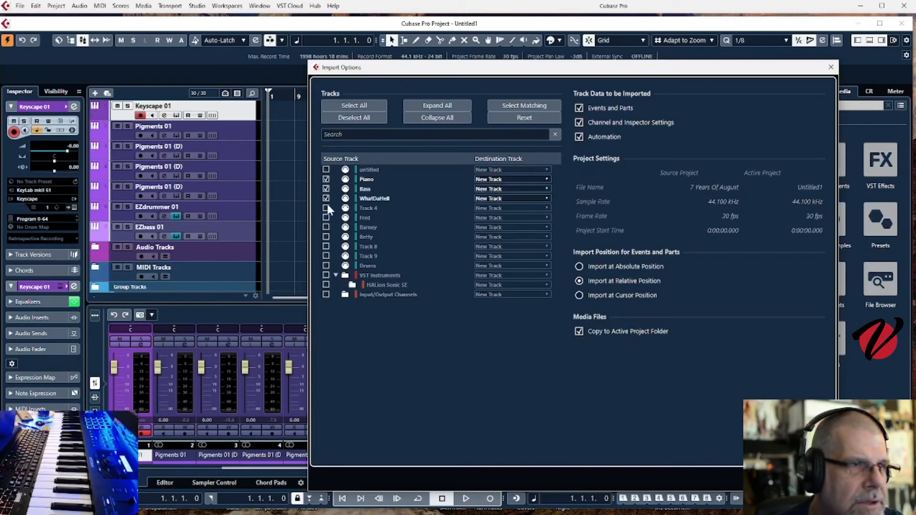
{"action": "left_click", "coordinate": [325, 217]}
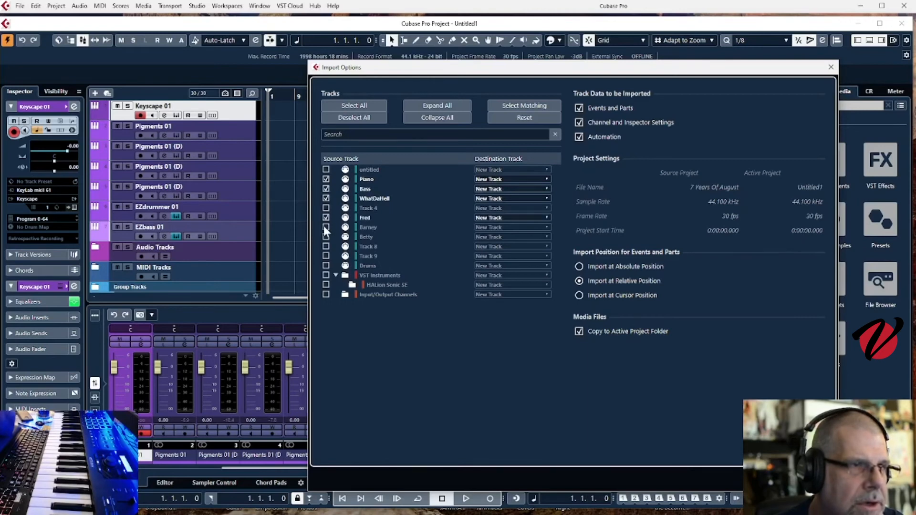
{"action": "left_click", "coordinate": [326, 227]}
{"action": "left_click", "coordinate": [326, 236]}
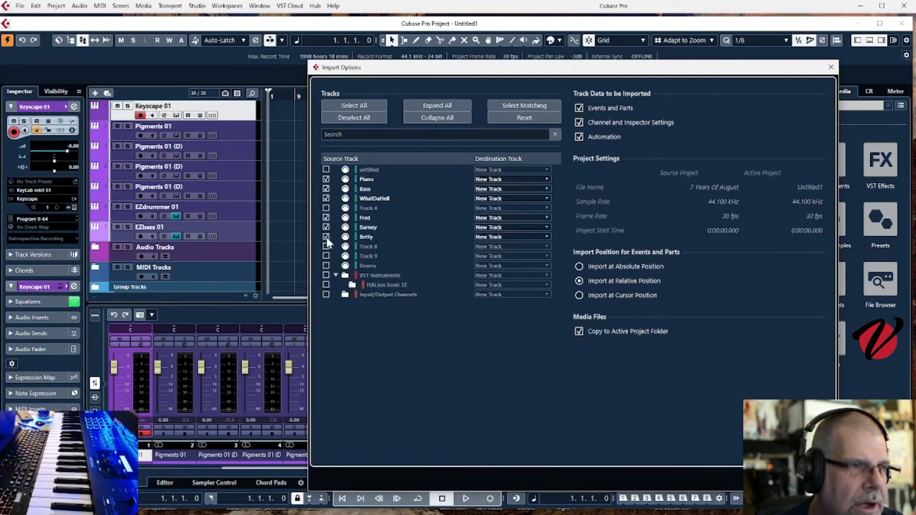
{"action": "left_click", "coordinate": [326, 247]}
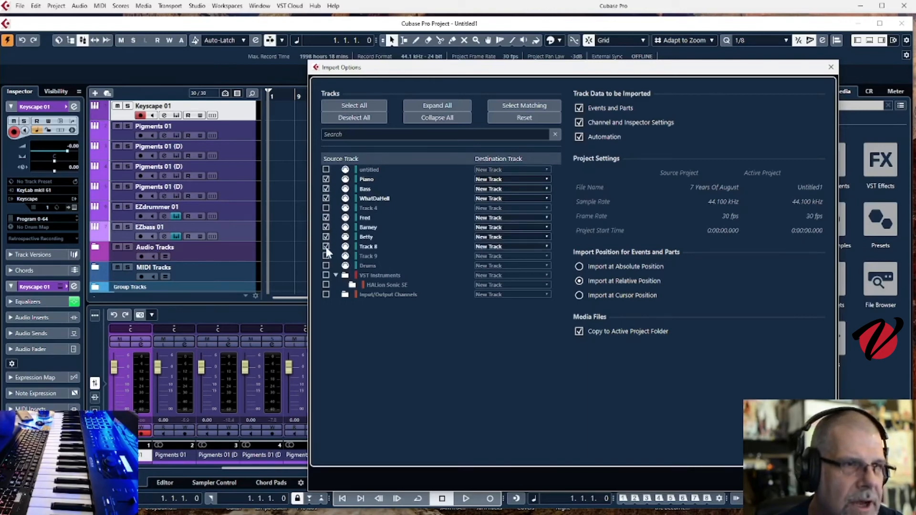
{"action": "left_click", "coordinate": [326, 247]}
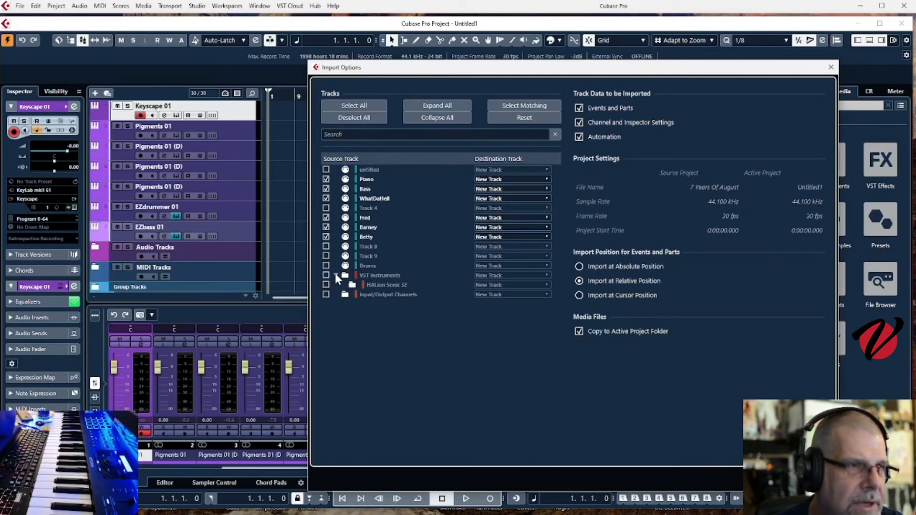
{"action": "left_click", "coordinate": [326, 266]}
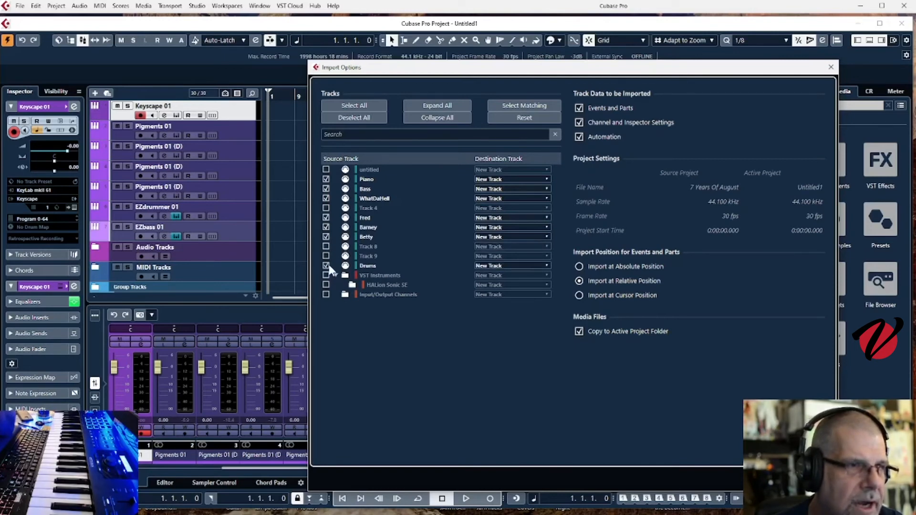
{"action": "left_click", "coordinate": [547, 266]}
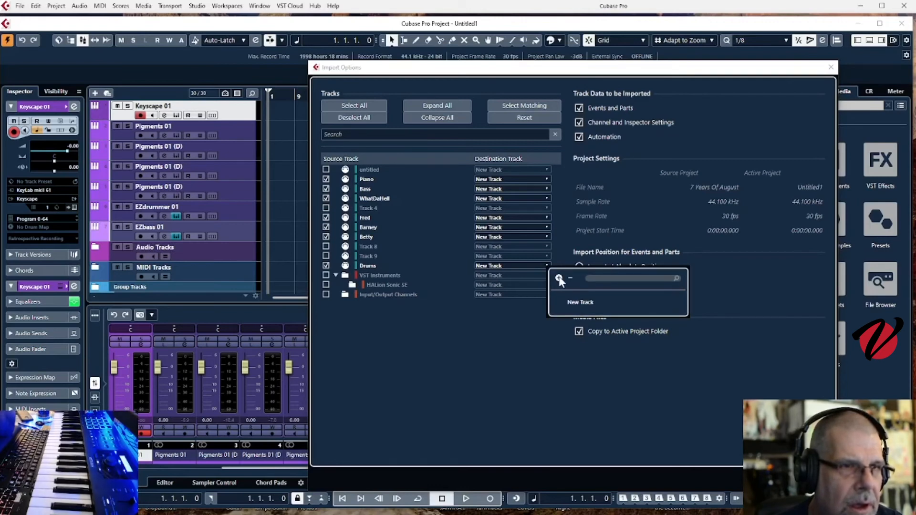
{"action": "left_click", "coordinate": [576, 300]}
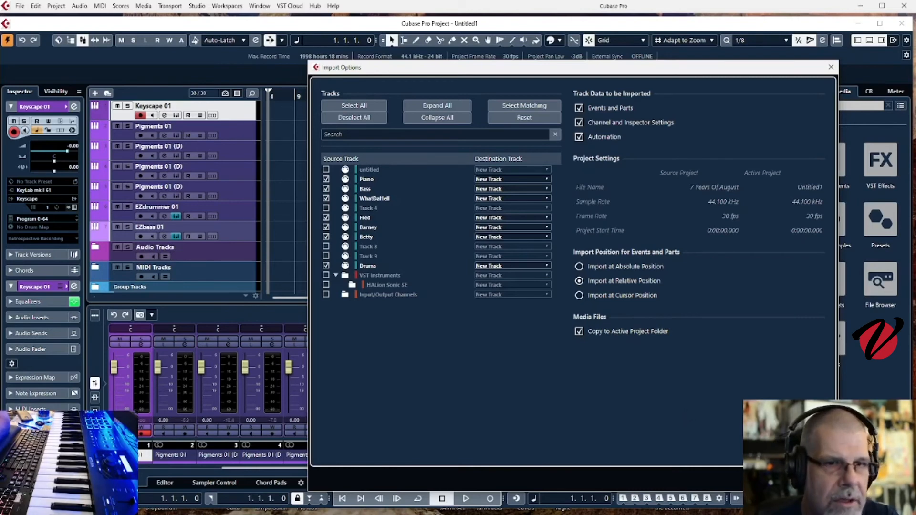
{"action": "key", "text": "Return"}
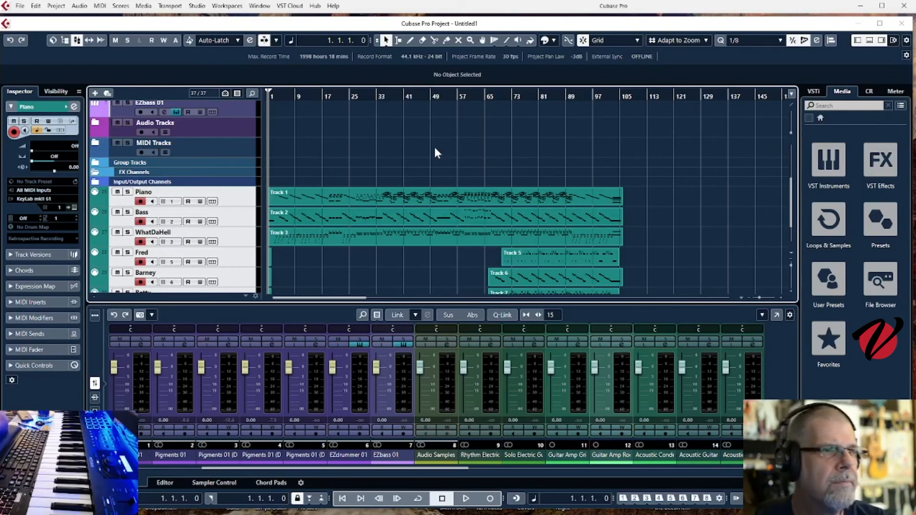
Move the imported Piano track's MIDI part onto the Keyscape 01 instrument track, keeping it at bar 1
{"action": "scroll", "coordinate": [435, 151], "scroll_direction": "up", "scroll_amount": 4}
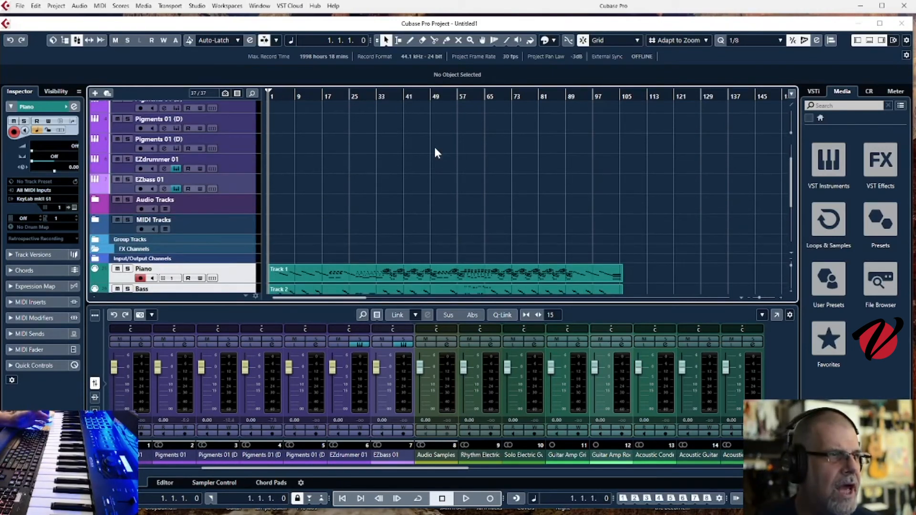
{"action": "left_click", "coordinate": [293, 271]}
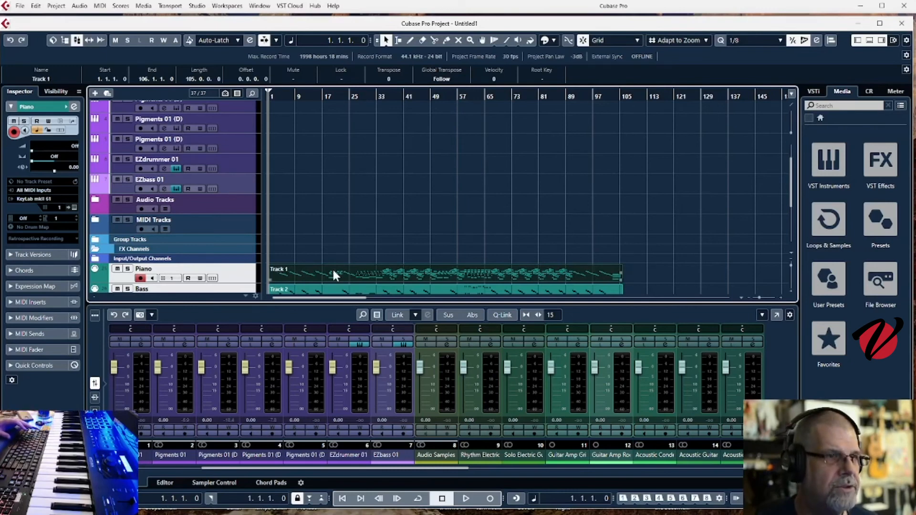
{"action": "left_click_drag", "start_coordinate": [331, 272], "coordinate": [322, 112]}
Move the Bass part onto EZbass 01 and the WhatDaHell part onto Pigments 01, both starting at bar 1
{"action": "scroll", "coordinate": [382, 227], "scroll_direction": "down", "scroll_amount": 5}
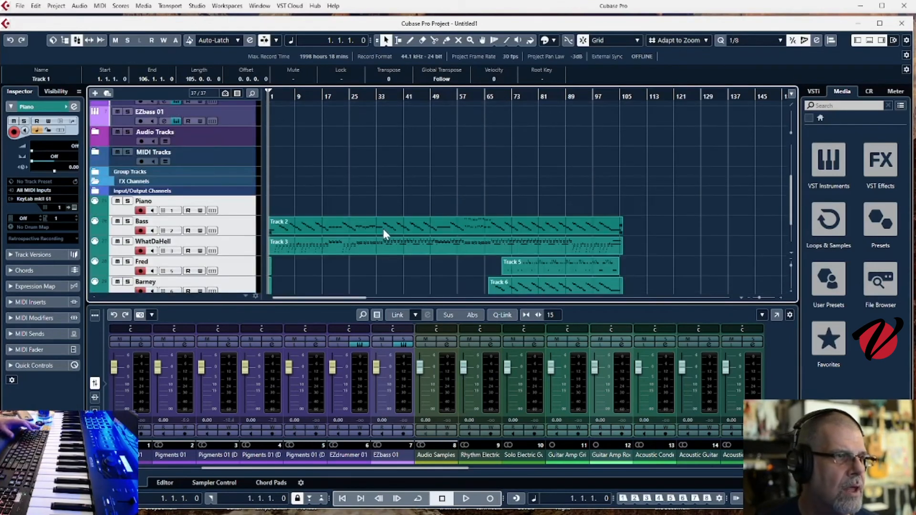
{"action": "left_click_drag", "start_coordinate": [332, 223], "coordinate": [320, 116]}
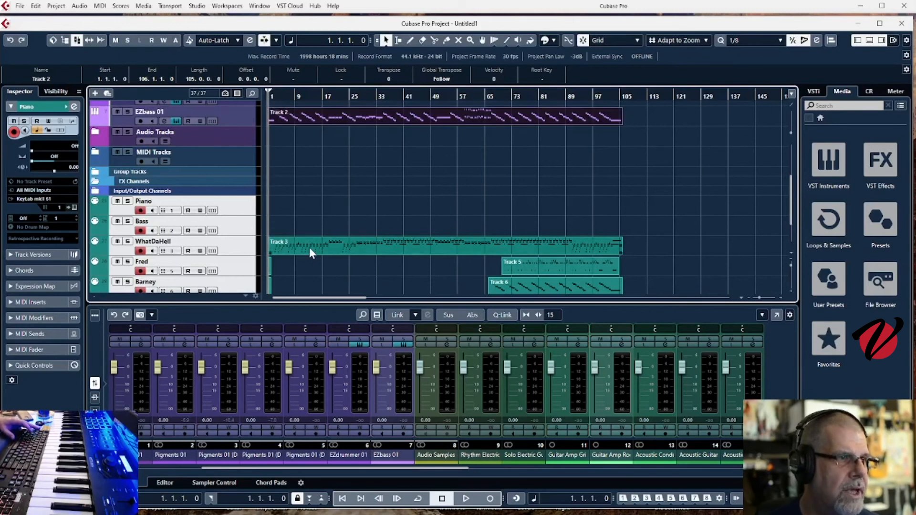
{"action": "left_click_drag", "start_coordinate": [311, 251], "coordinate": [306, 128]}
Move both Fred parts onto the first Pigments 01 duplicate and both Barney parts onto the second, keeping their timeline positions
{"action": "scroll", "coordinate": [334, 185], "scroll_direction": "down", "scroll_amount": 8}
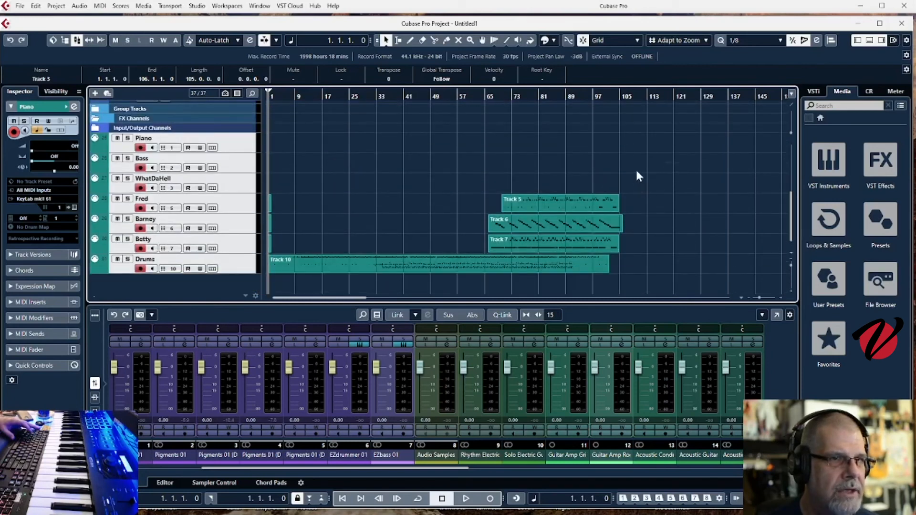
{"action": "left_click_drag", "start_coordinate": [636, 170], "coordinate": [275, 210]}
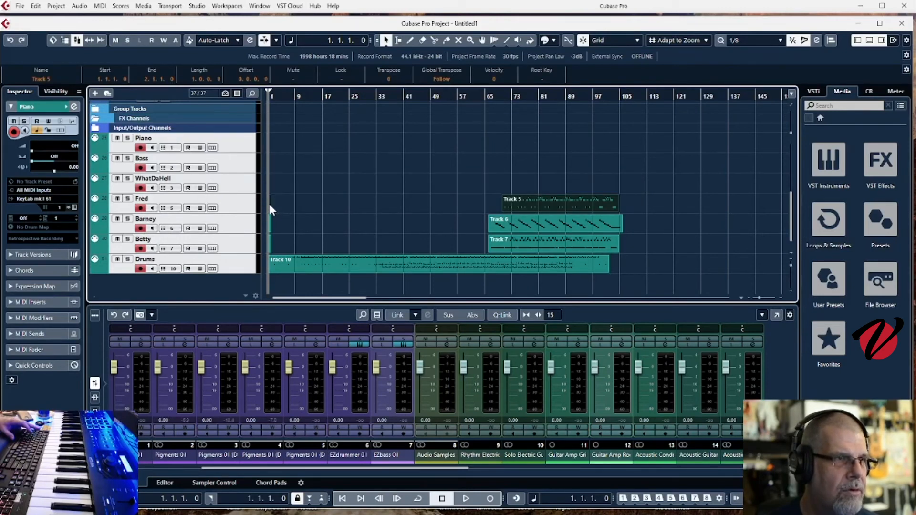
{"action": "left_click_drag", "start_coordinate": [274, 204], "coordinate": [267, 154]}
{"action": "scroll", "coordinate": [431, 247], "scroll_direction": "down", "scroll_amount": 6}
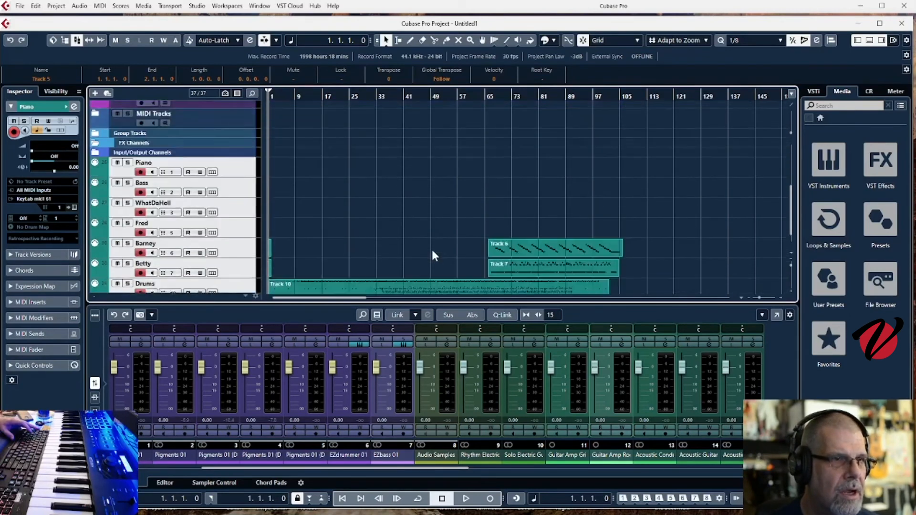
{"action": "left_click_drag", "start_coordinate": [689, 206], "coordinate": [270, 172]}
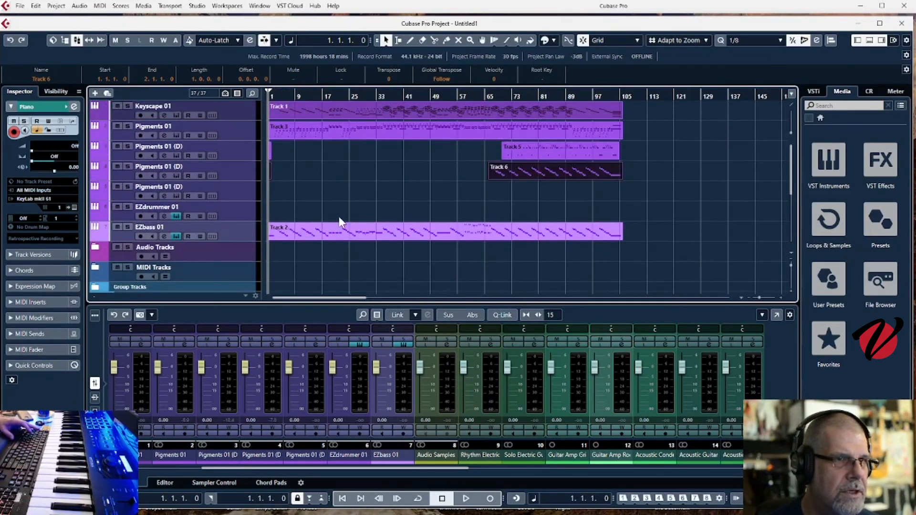
Move both Betty parts onto the third Pigments 01 duplicate and the Drums part onto EZdrummer 01 at unchanged timeline positions
{"action": "scroll", "coordinate": [339, 216], "scroll_direction": "down", "scroll_amount": 8}
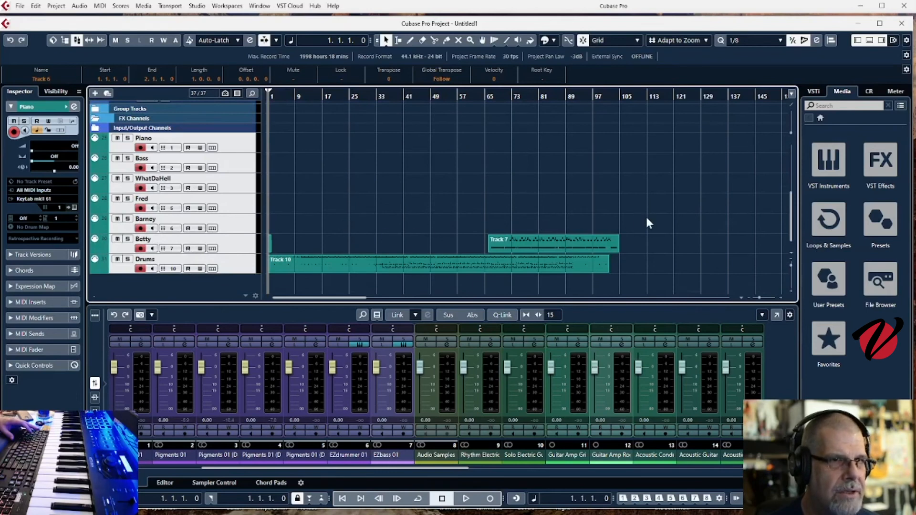
{"action": "left_click_drag", "start_coordinate": [645, 215], "coordinate": [268, 192]}
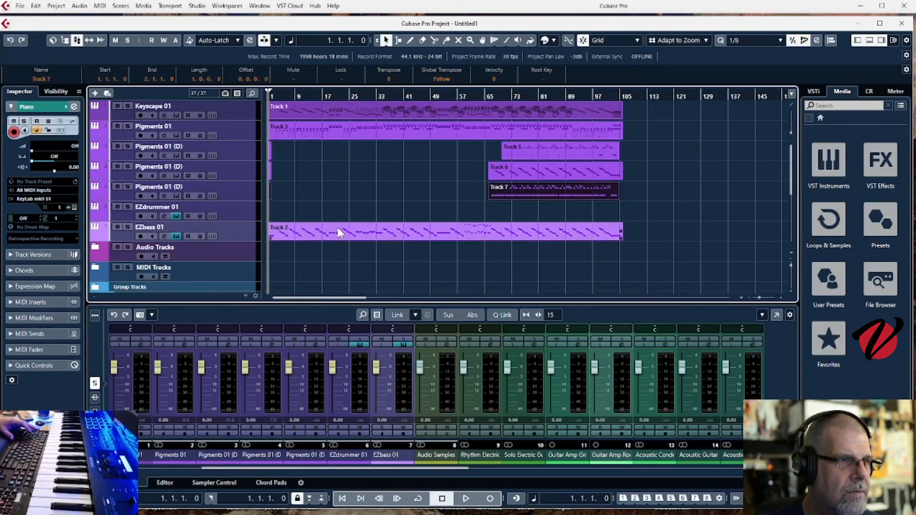
{"action": "scroll", "coordinate": [337, 227], "scroll_direction": "down", "scroll_amount": 10}
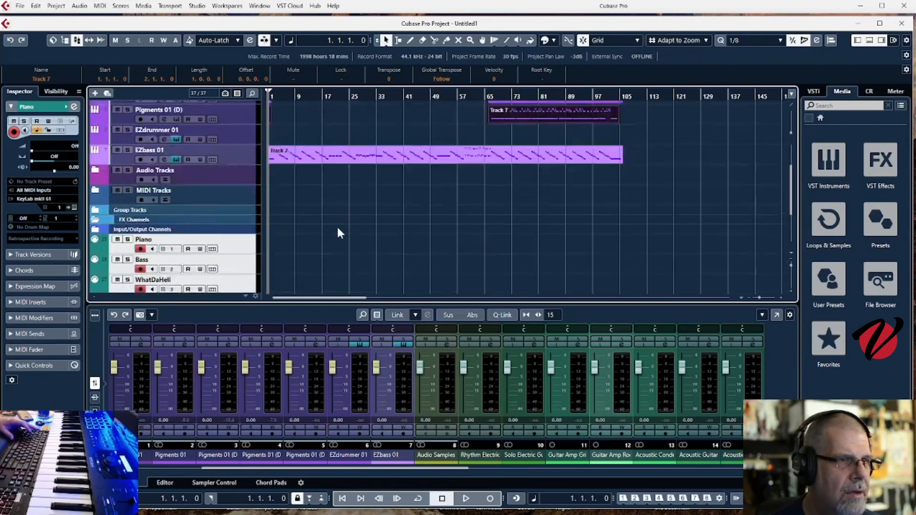
{"action": "left_click_drag", "start_coordinate": [303, 262], "coordinate": [276, 210]}
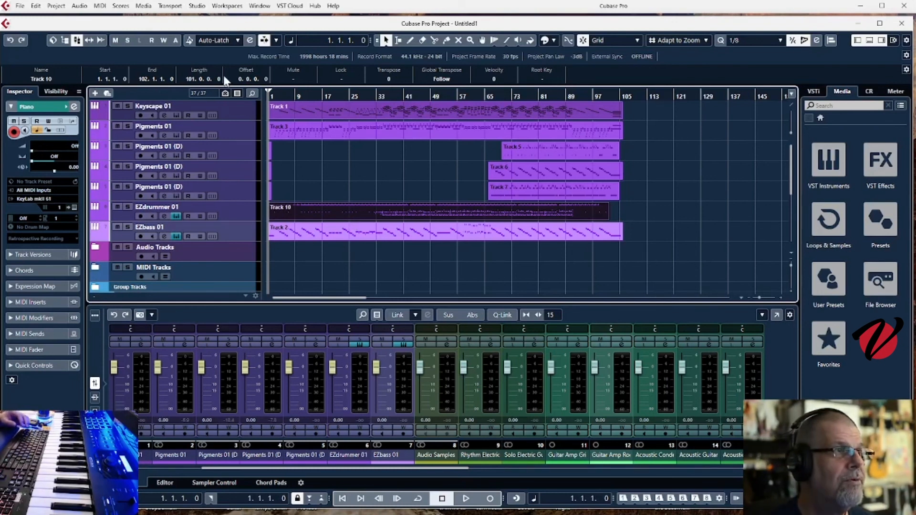
Save the project under the name 7 Years Of AugustFIXED
{"action": "left_click", "coordinate": [19, 6]}
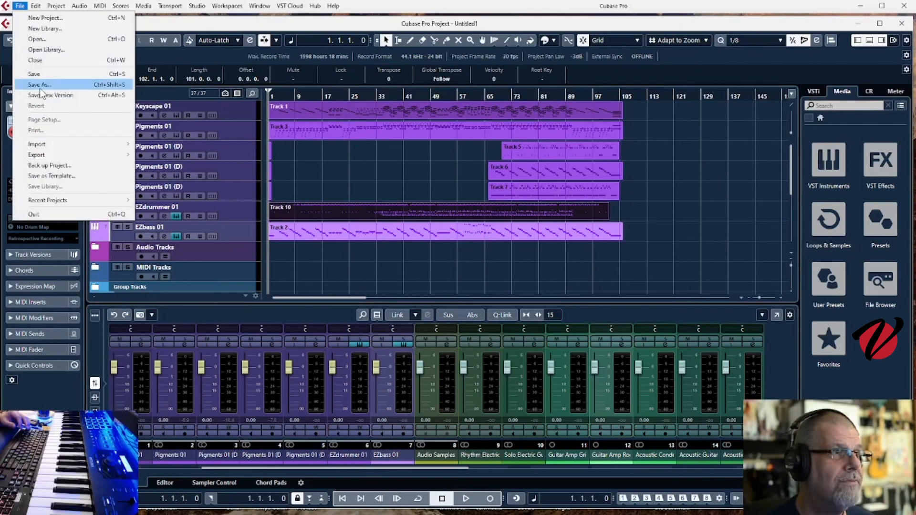
{"action": "left_click", "coordinate": [41, 75]}
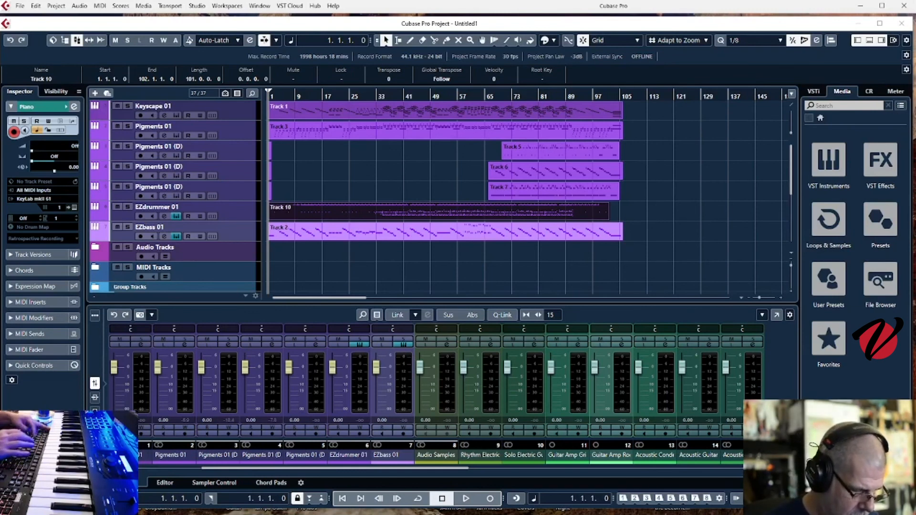
{"action": "key", "text": "Return"}
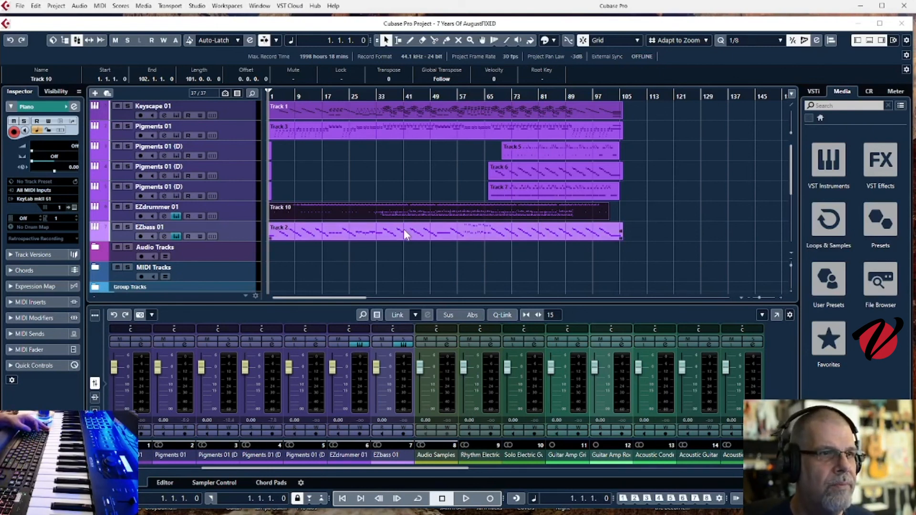
Remove the seven emptied MIDI tracks, from Piano through Drums, below the Input/Output Channels folder
{"action": "scroll", "coordinate": [404, 231], "scroll_direction": "down", "scroll_amount": 4}
{"action": "scroll", "coordinate": [404, 235], "scroll_direction": "up", "scroll_amount": 1}
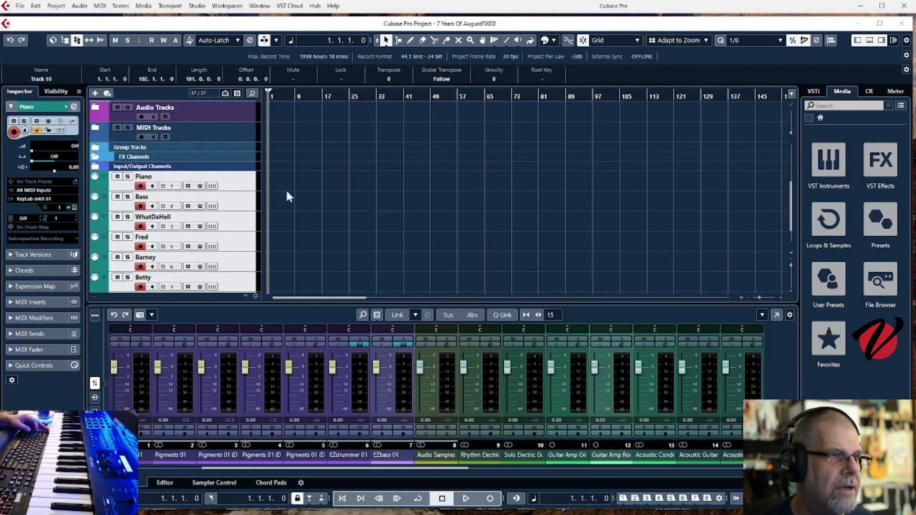
{"action": "right_click", "coordinate": [236, 180]}
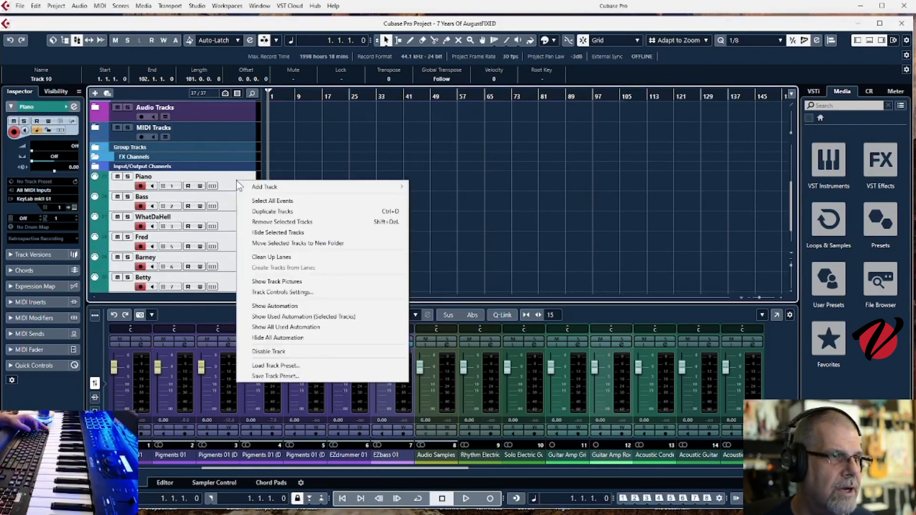
{"action": "left_click", "coordinate": [297, 158]}
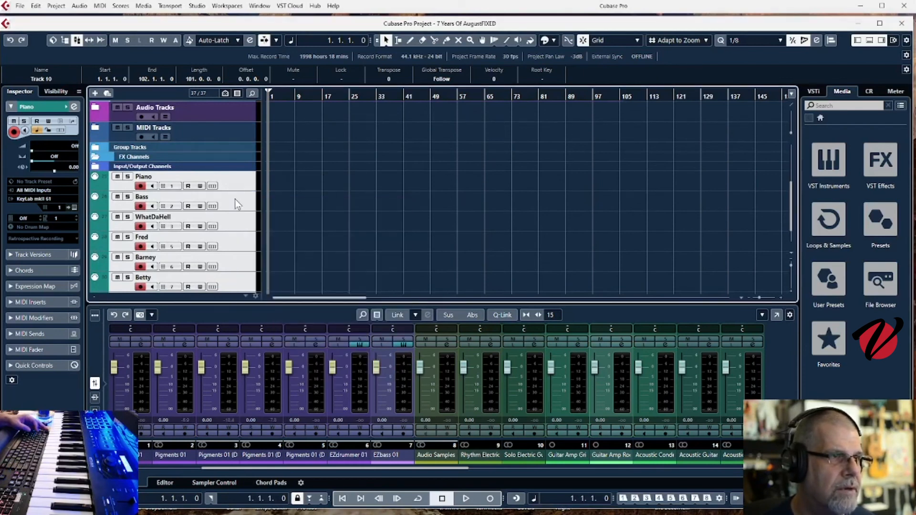
{"action": "left_click", "coordinate": [238, 187]}
{"action": "scroll", "coordinate": [246, 191], "scroll_direction": "down", "scroll_amount": 1}
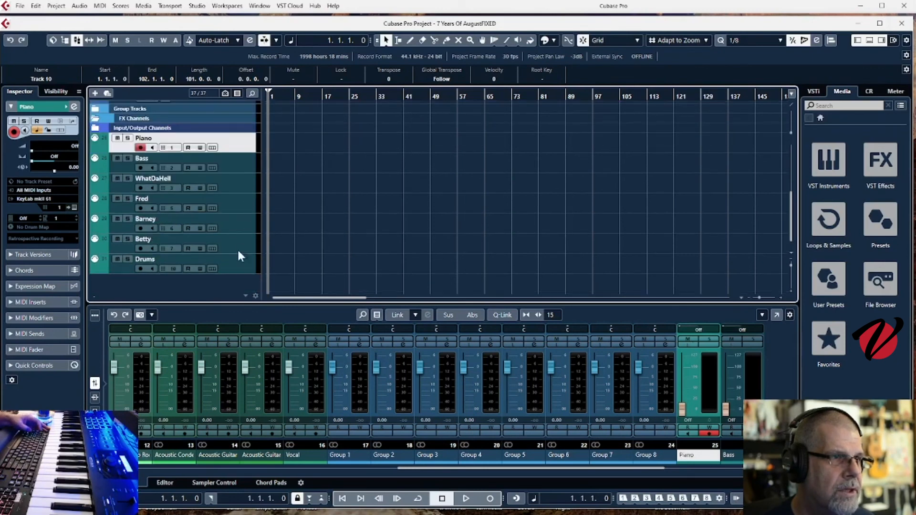
{"action": "left_click", "coordinate": [235, 266], "text": "shift"}
{"action": "right_click", "coordinate": [235, 269]}
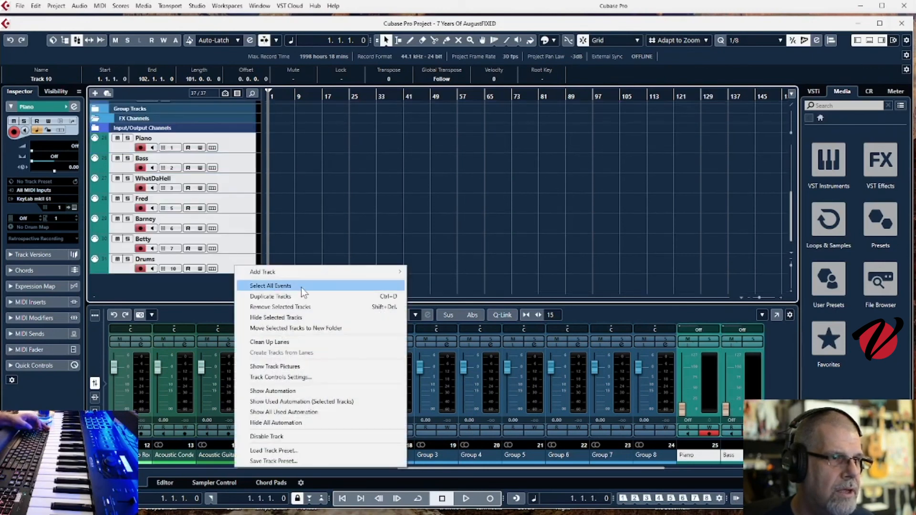
{"action": "left_click", "coordinate": [290, 308]}
Select the Keyscape 01 track and audition the arrangement's first few bars from bar 1, then stop playback
{"action": "scroll", "coordinate": [387, 253], "scroll_direction": "up", "scroll_amount": 2}
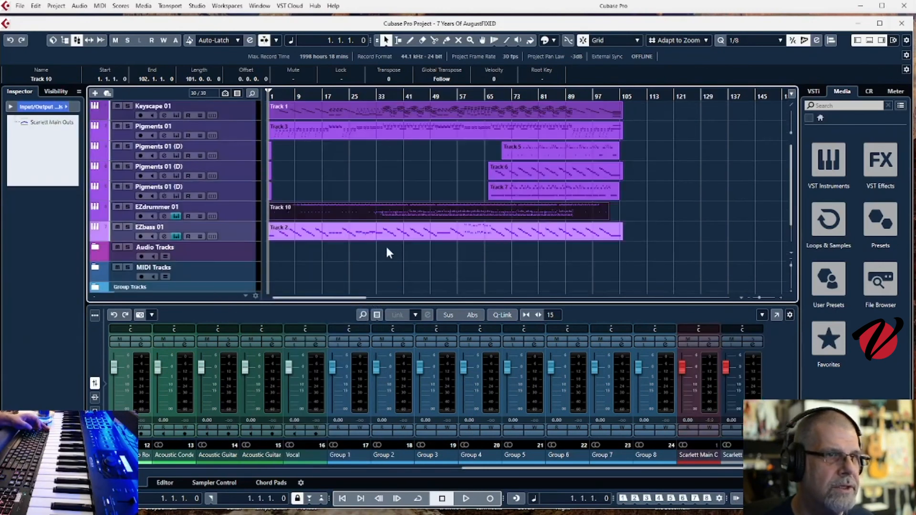
{"action": "left_click", "coordinate": [242, 108]}
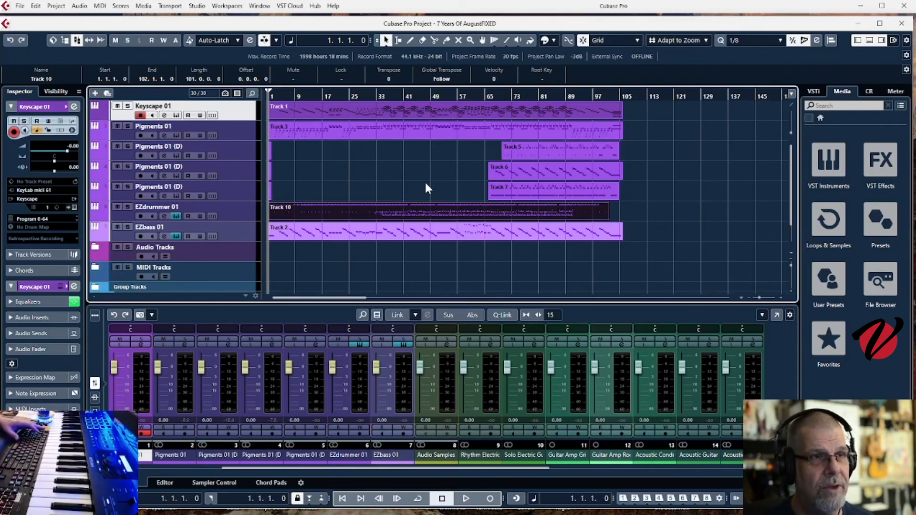
{"action": "key", "text": "space"}
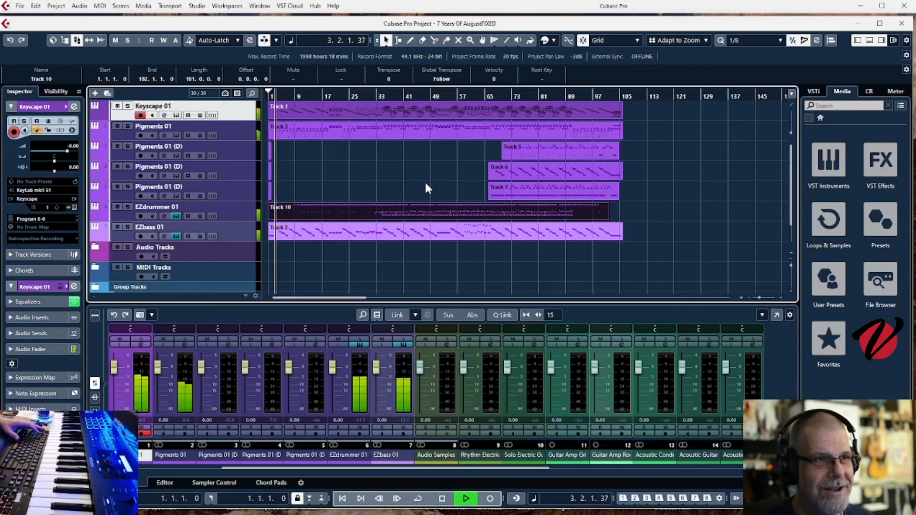
{"action": "key", "text": "space"}
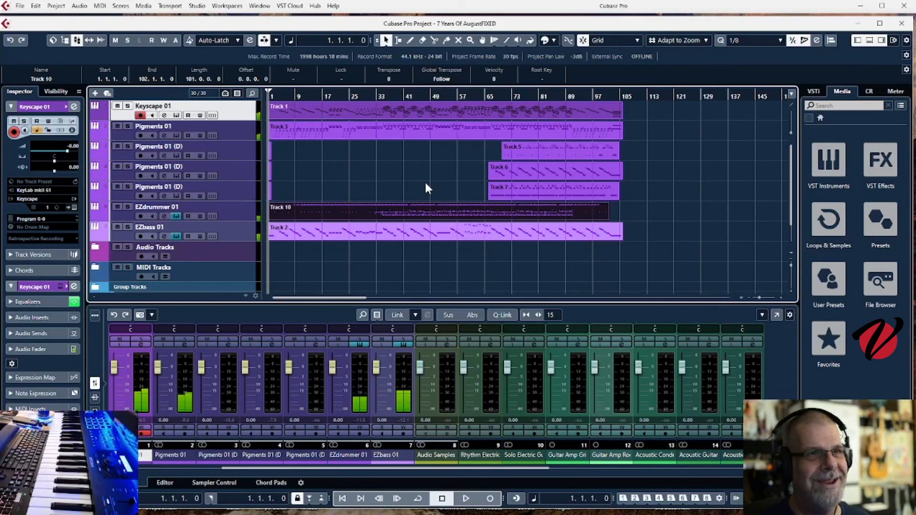